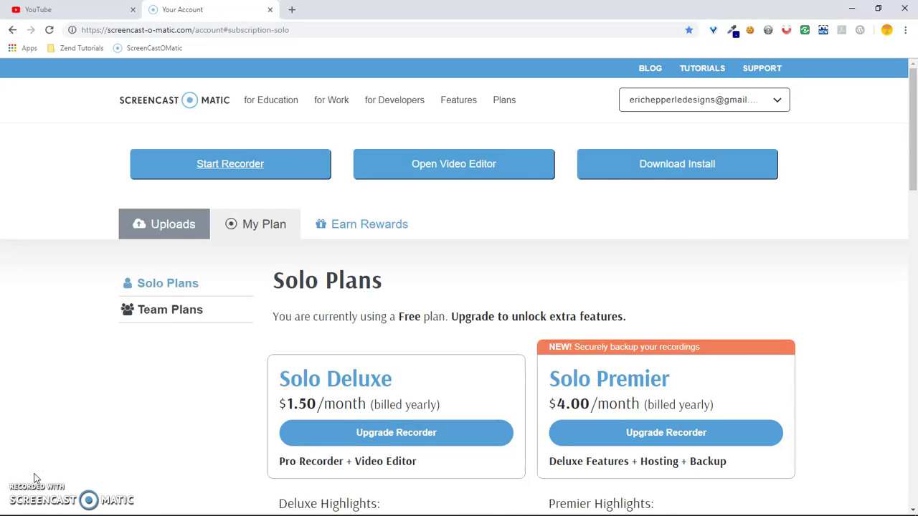
Switch to the Chrome window showing the WordPress 4.9.8 download page.
key(alt+Tab)
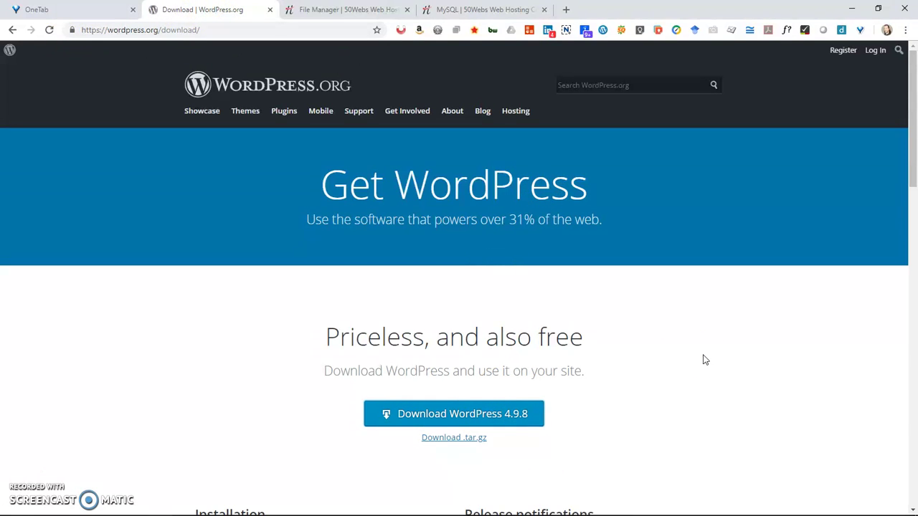
key(alt+Tab)
key(alt+Tab)
key(alt+Tab)
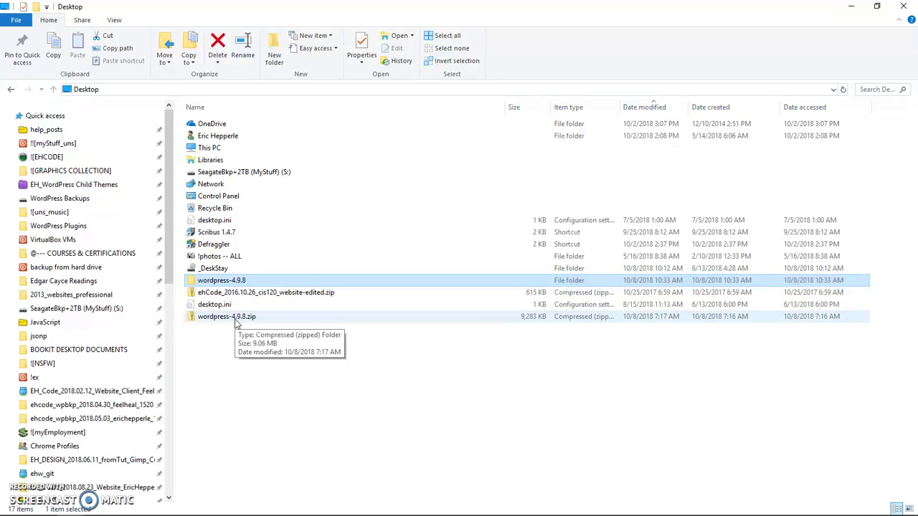
key(alt+Tab)
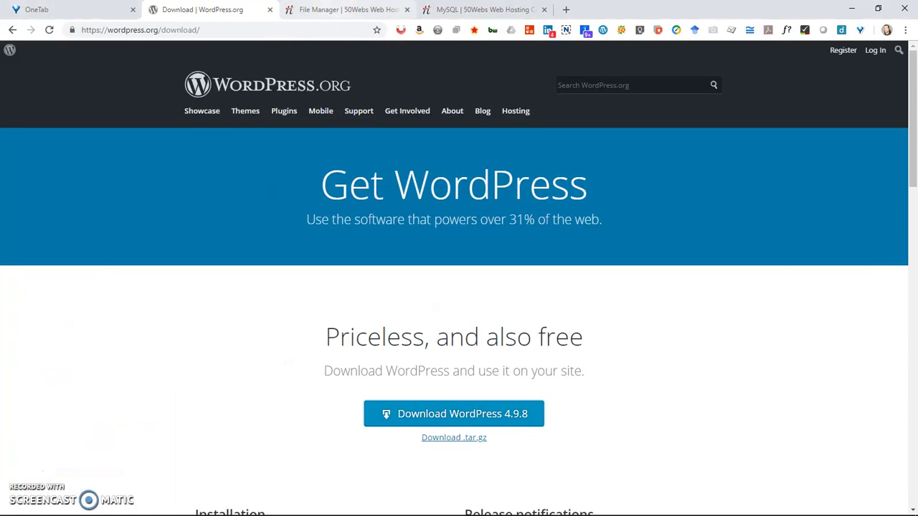
Open the 50Webs File Manager and its Upload dialog for /www/ehepperle.com.
click(338, 10)
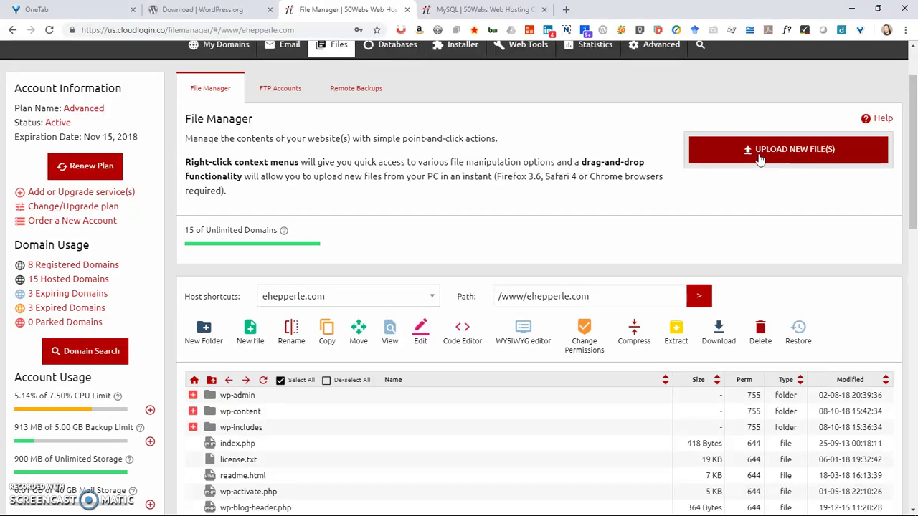
click(761, 157)
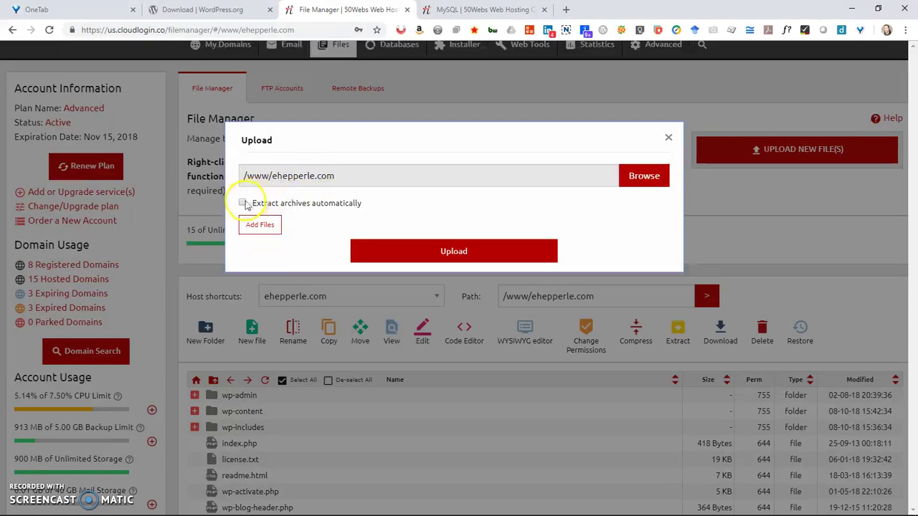
Toggle 'Extract archives automatically' on and off, then close the Upload dialog without uploading.
click(243, 204)
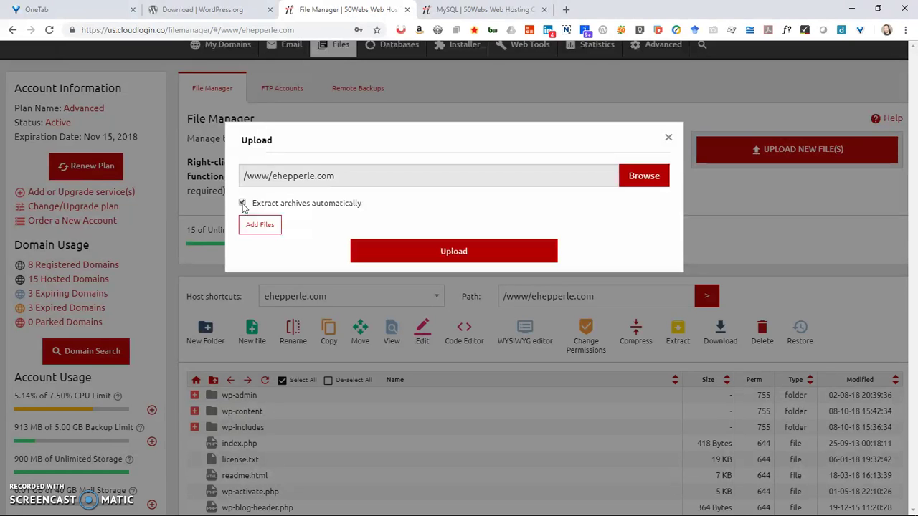
click(242, 204)
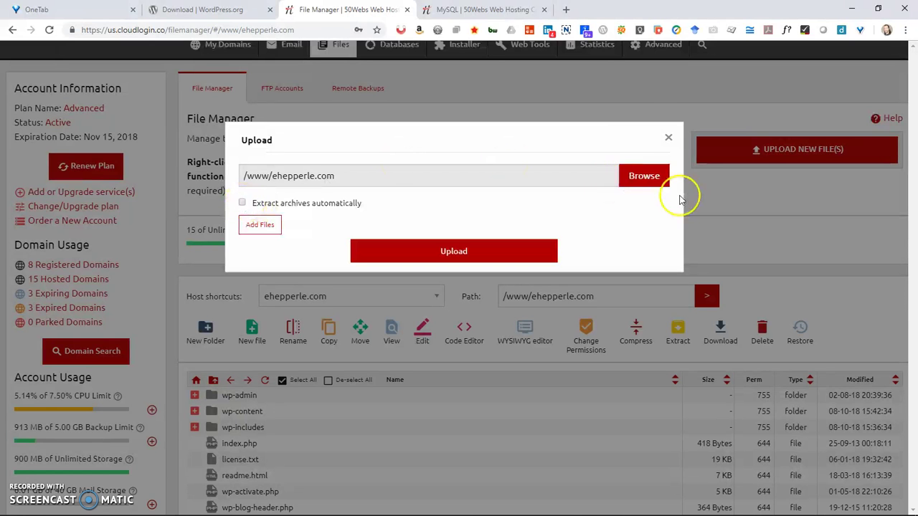
click(668, 138)
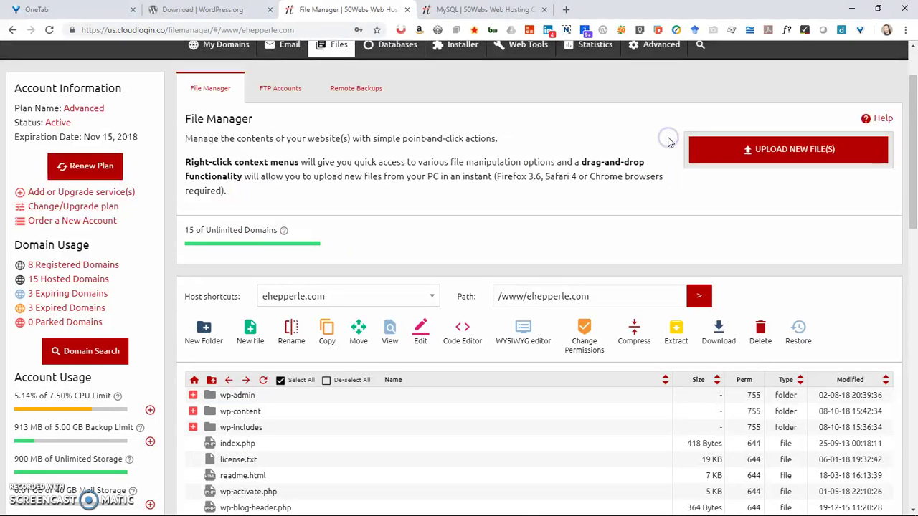
drag(908, 164, 908, 209)
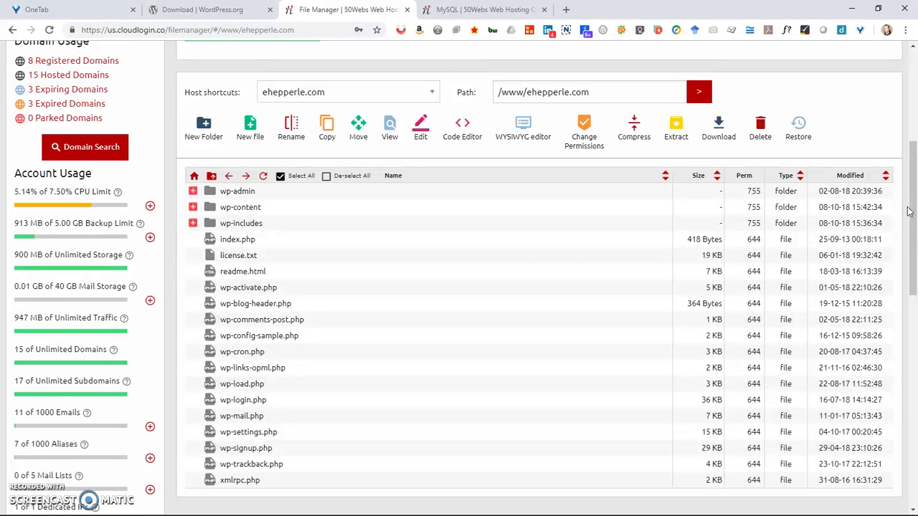
drag(909, 210, 909, 225)
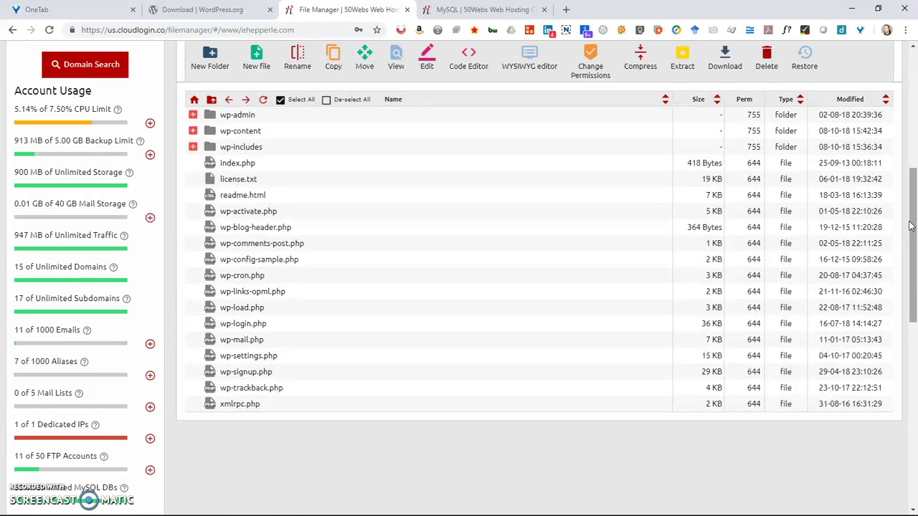
drag(910, 227, 913, 220)
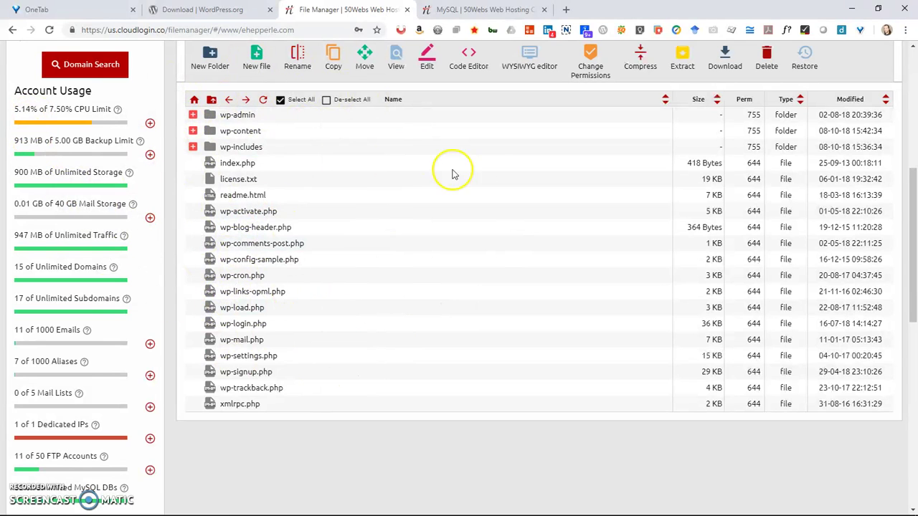
drag(907, 222, 913, 97)
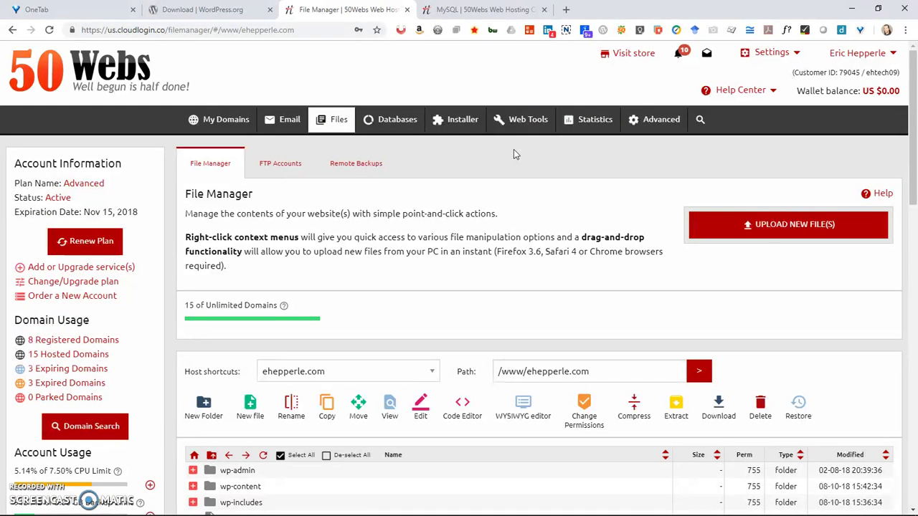
Go to Databases > MySQL Databases, look at the Add MySQL form, and close it unsaved.
click(396, 123)
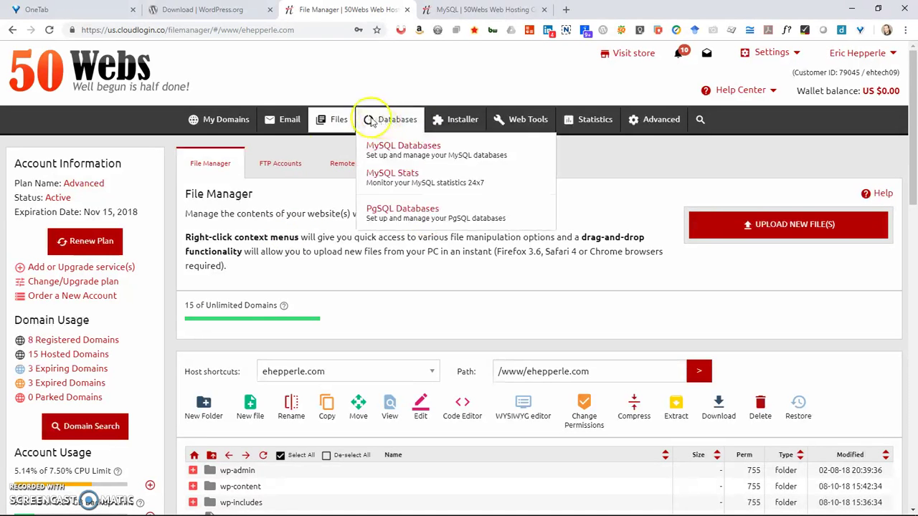
mouse_move(403, 130)
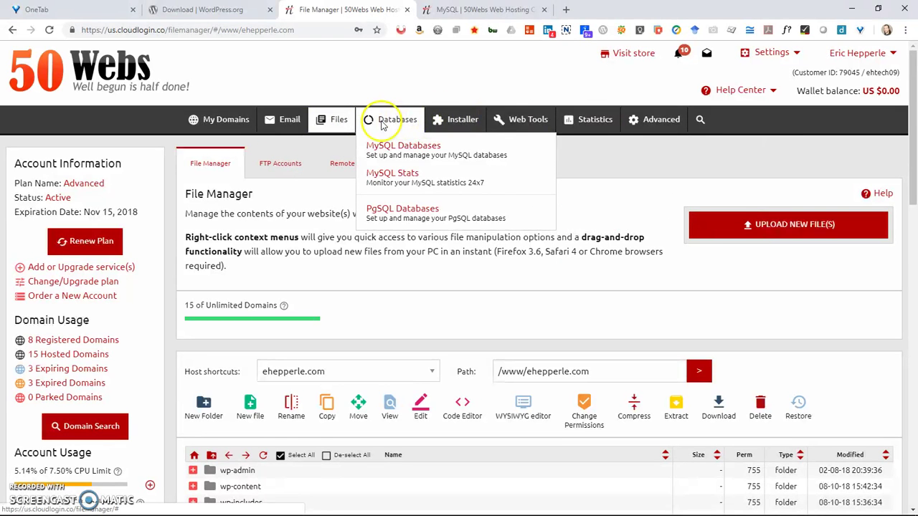
click(385, 148)
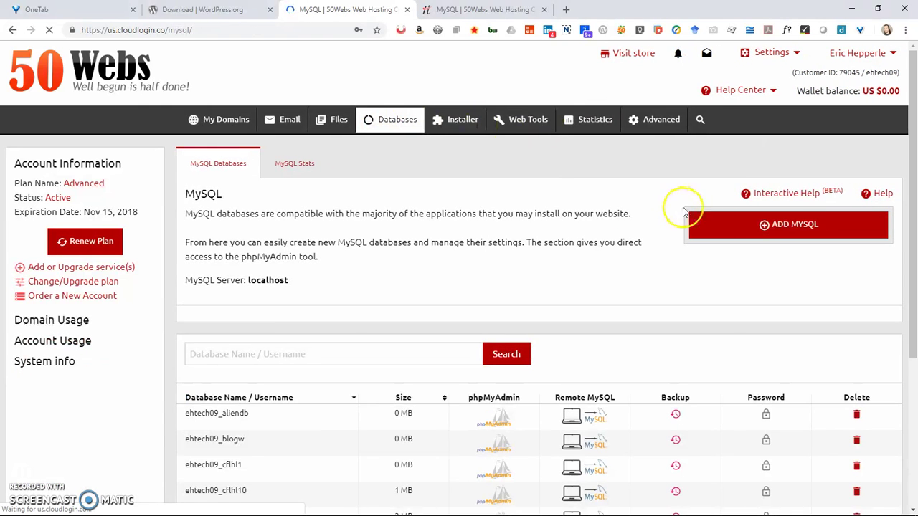
click(745, 226)
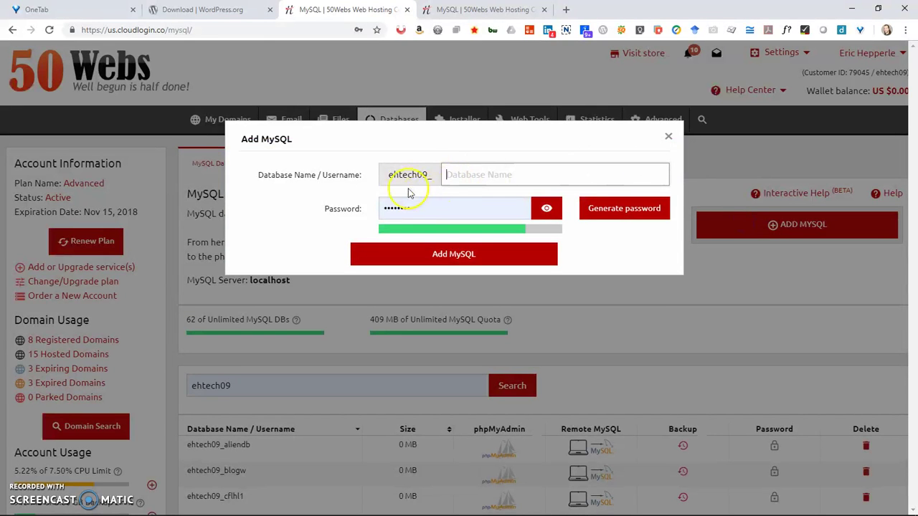
click(452, 177)
click(389, 212)
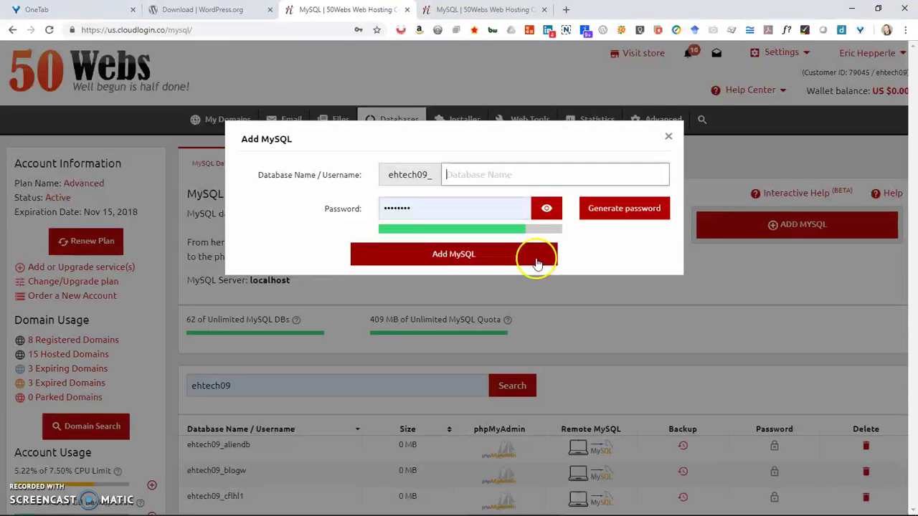
click(667, 135)
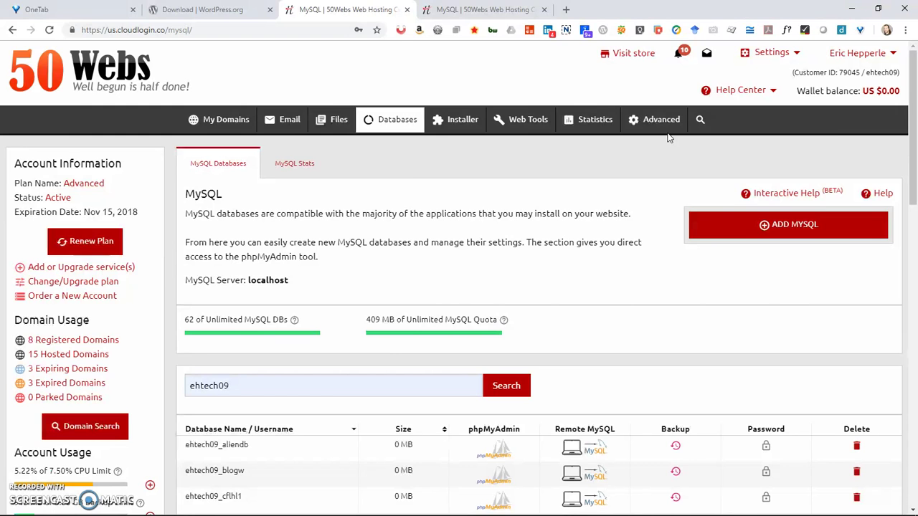
Load ehepperle.com in a new Chrome tab to reach the WordPress language choice page.
key(alt+Tab)
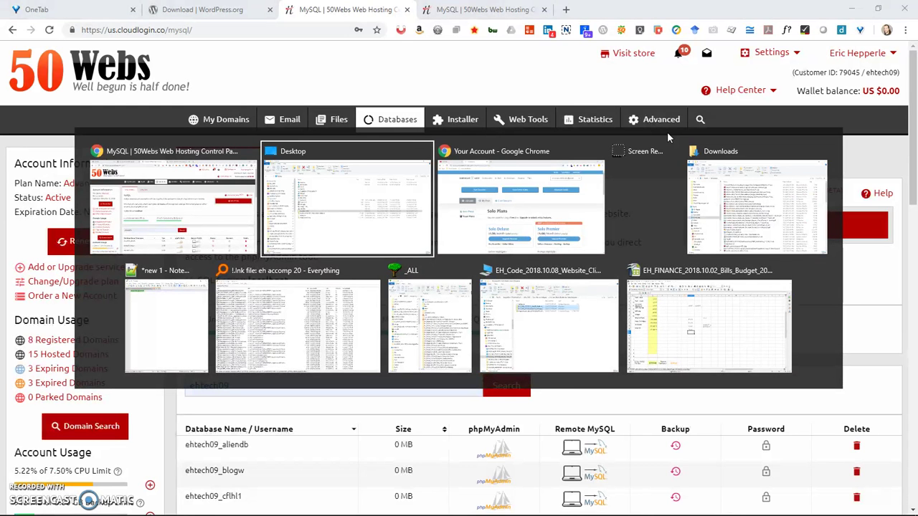
key(alt+shift+Tab)
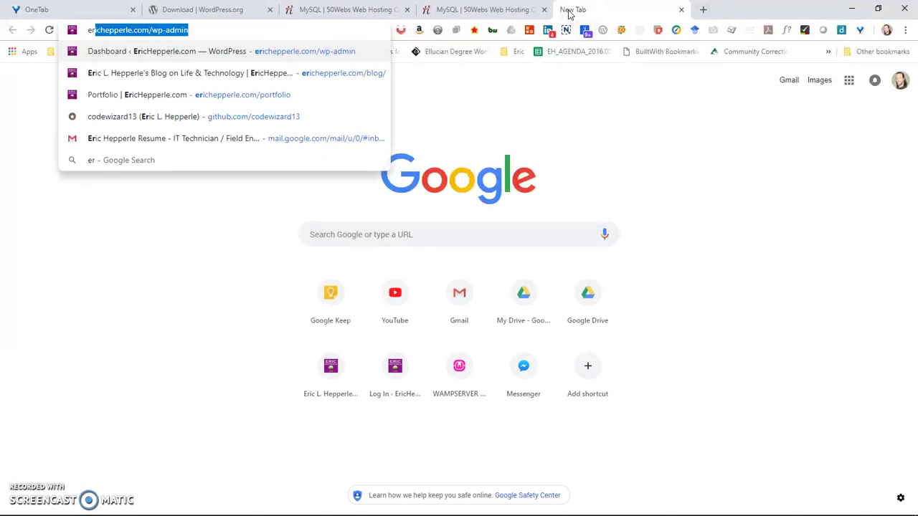
key(Delete)
key(BackSpace)
key(BackSpace)
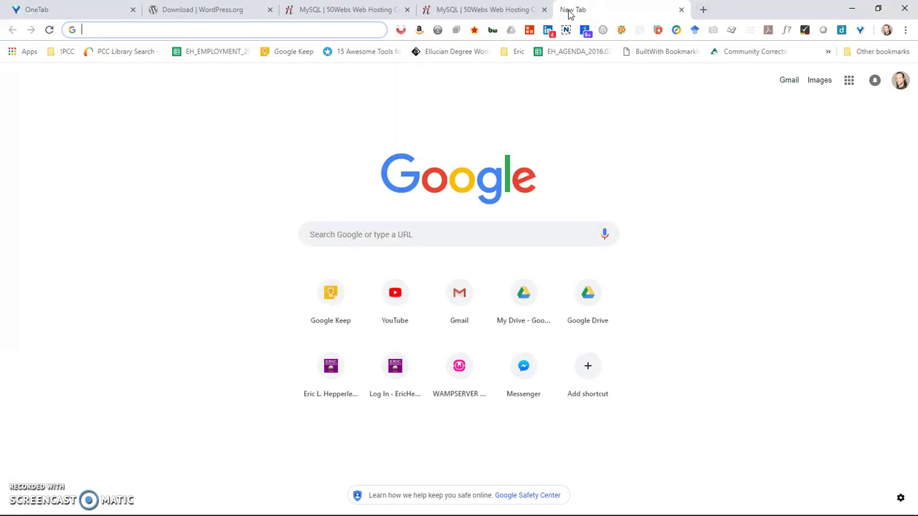
text(ehepper)
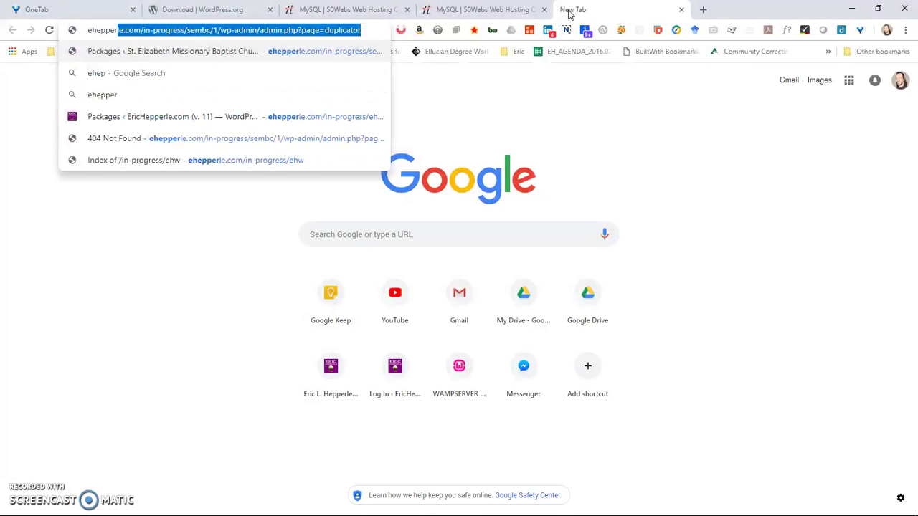
text(le.com)
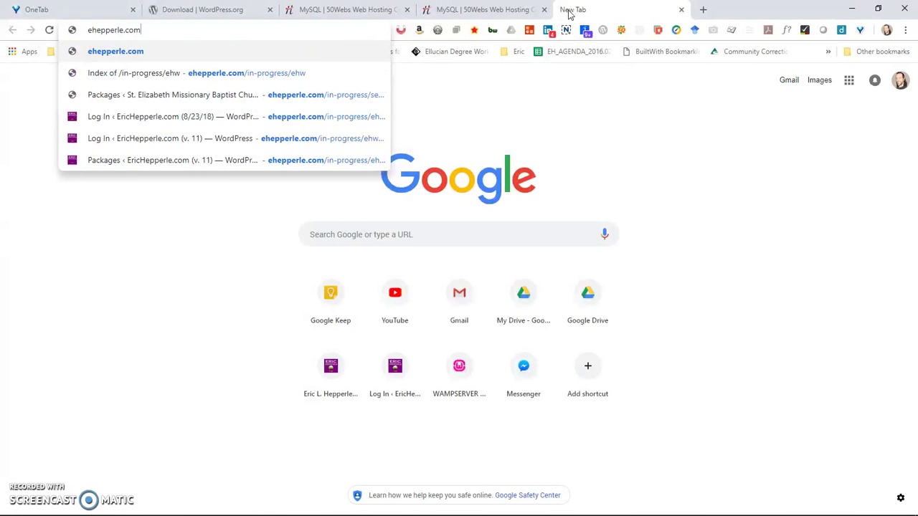
key(Return)
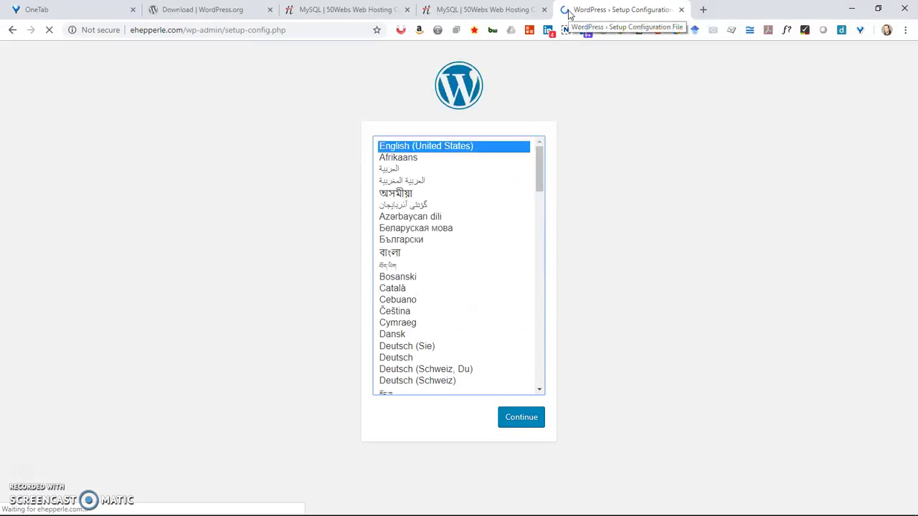
Keep English (United States) and continue past the welcome screen with Let's go!
click(535, 422)
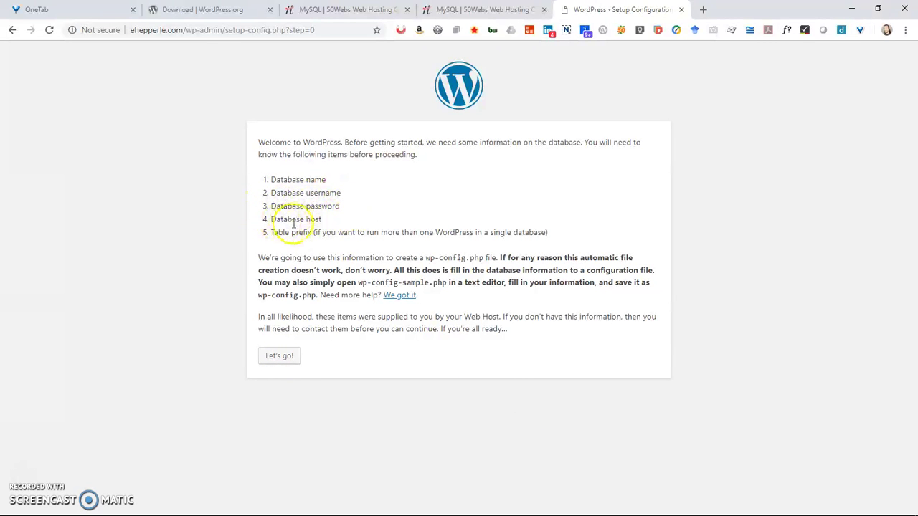
click(291, 360)
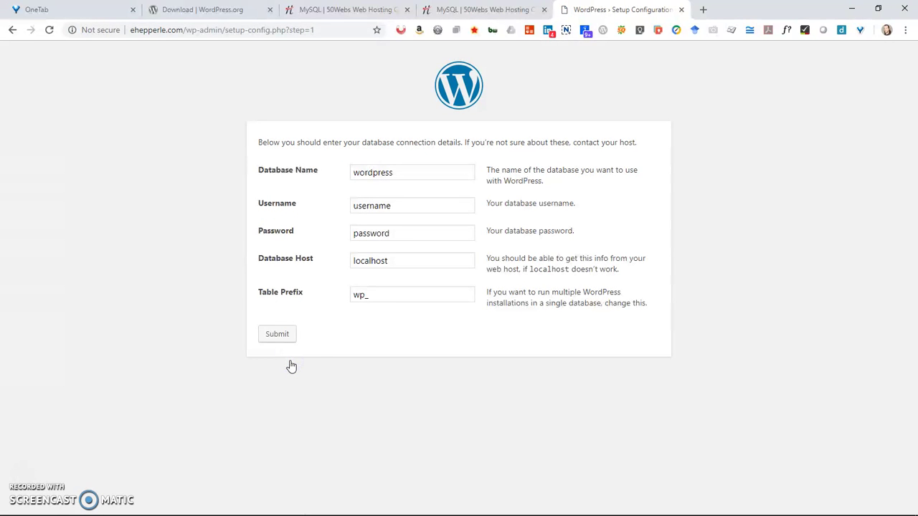
Paste the host's database name from Notepad++ into the Database Name and Username fields.
key(alt+Tab)
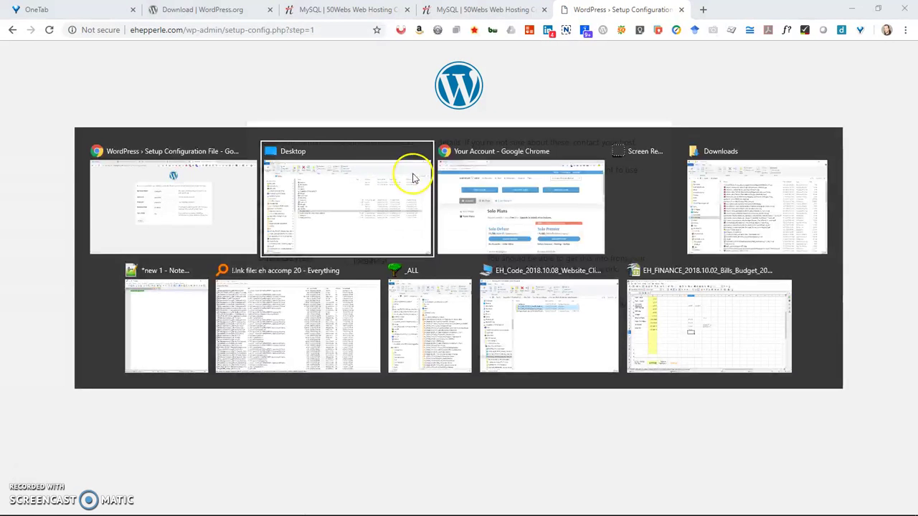
key(alt+Tab)
key(alt+Tab)
key(alt+Tab)
key(alt+Tab)
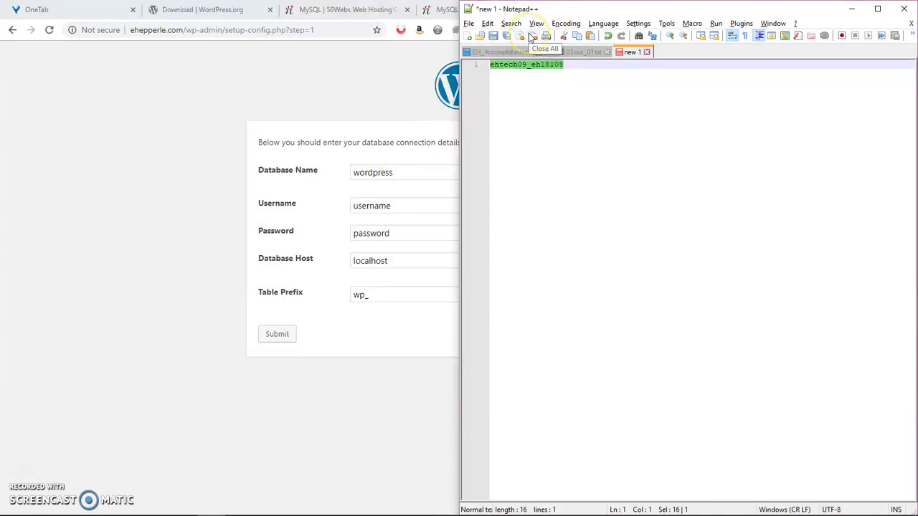
key(alt+Tab)
drag(415, 172, 251, 183)
text(ehtech09_eh18108)
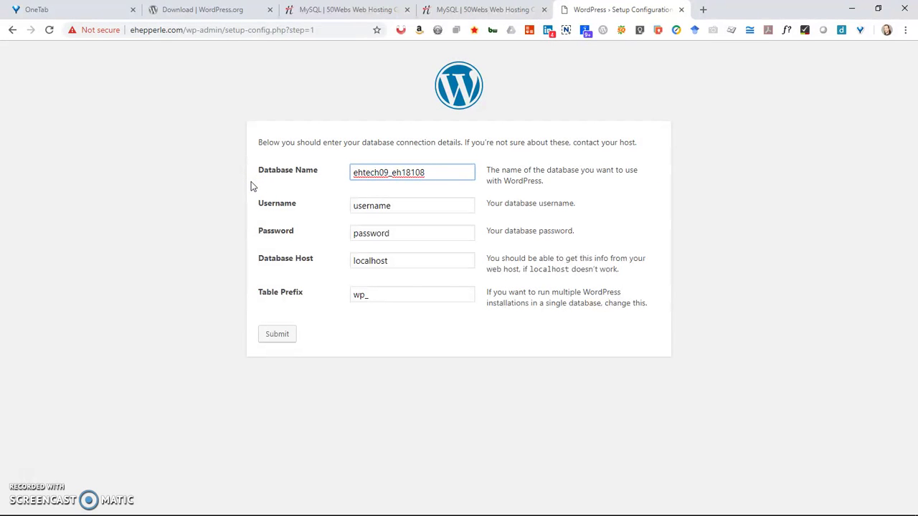
key(Tab)
key(ctrl+v)
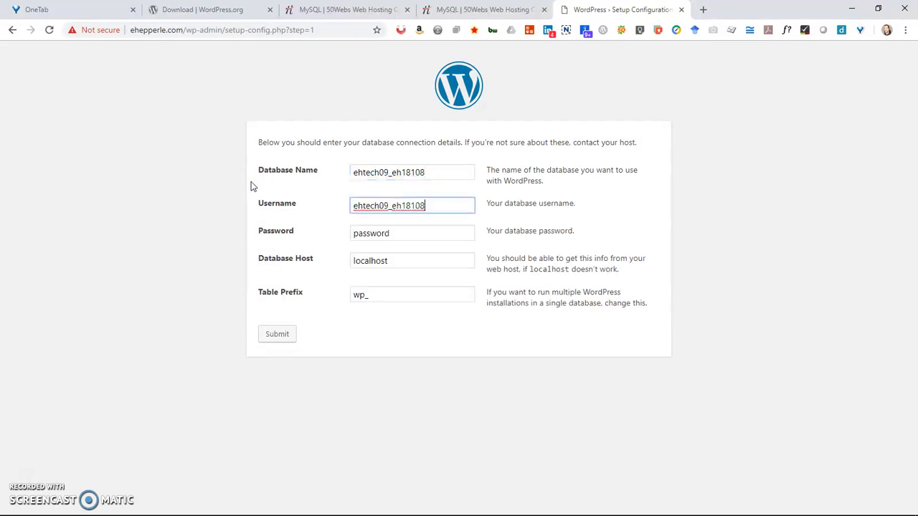
Clear the default database password, leaving it blank, and submit the connection details.
drag(401, 233, 387, 230)
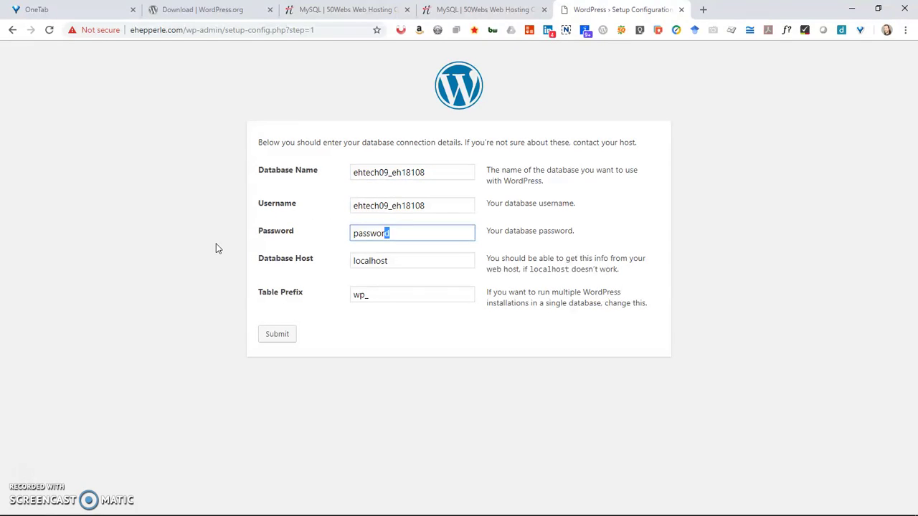
key(BackSpace)
key(BackSpace)
key(BackSpace)
key(BackSpace)
key(BackSpace)
key(BackSpace)
key(BackSpace)
key(BackSpace)
text(c)
key(BackSpace)
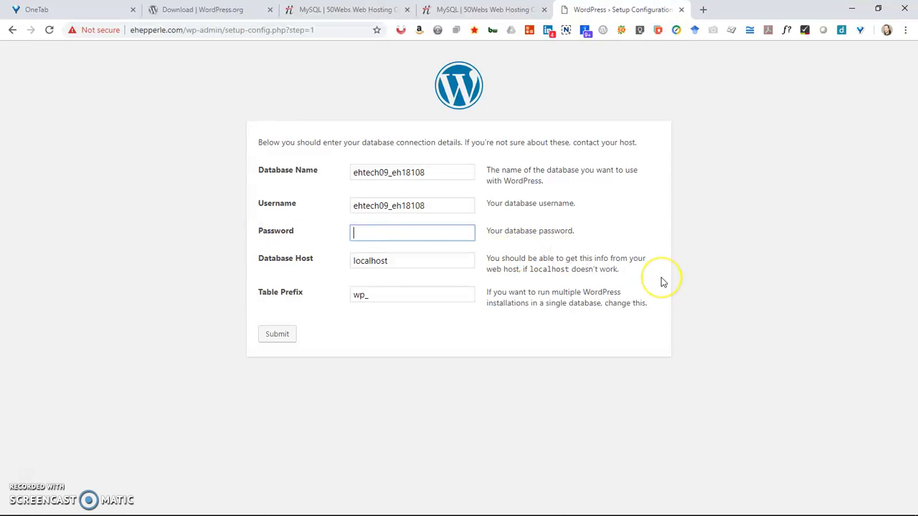
key(alt+Tab)
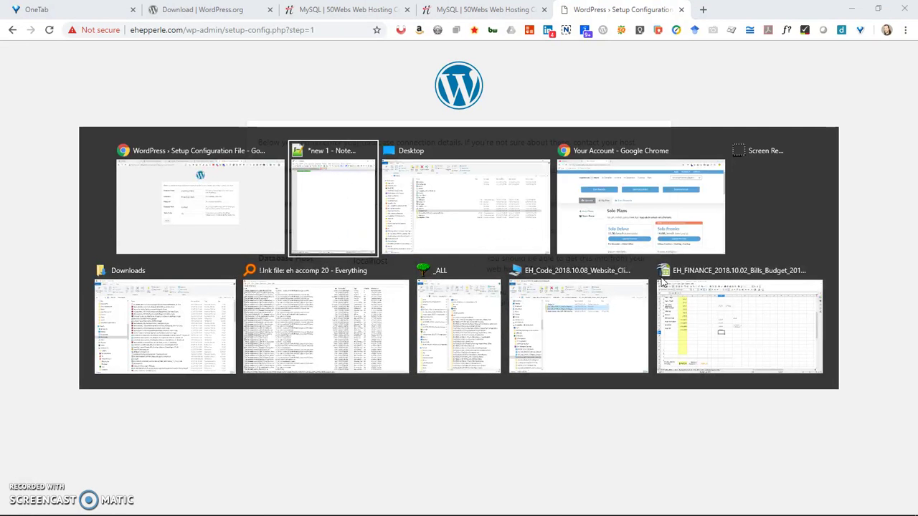
key(Tab)
key(alt+Tab)
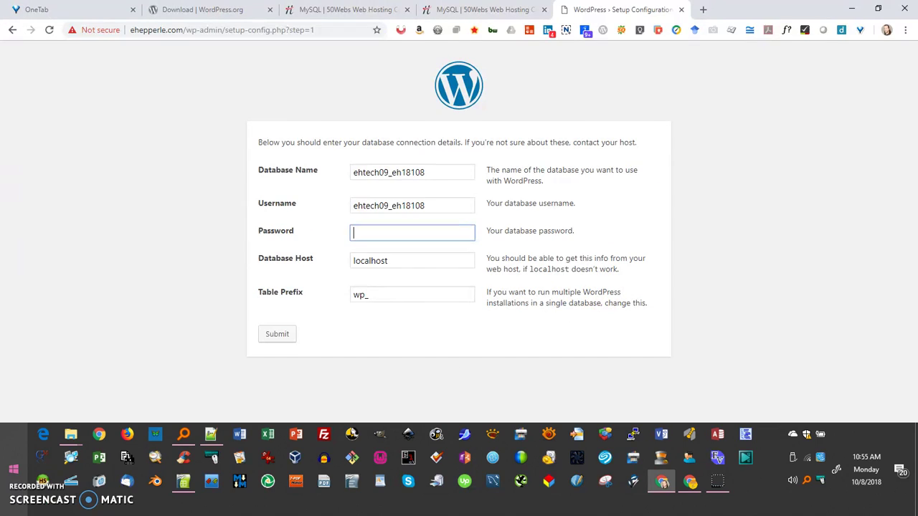
key(Return)
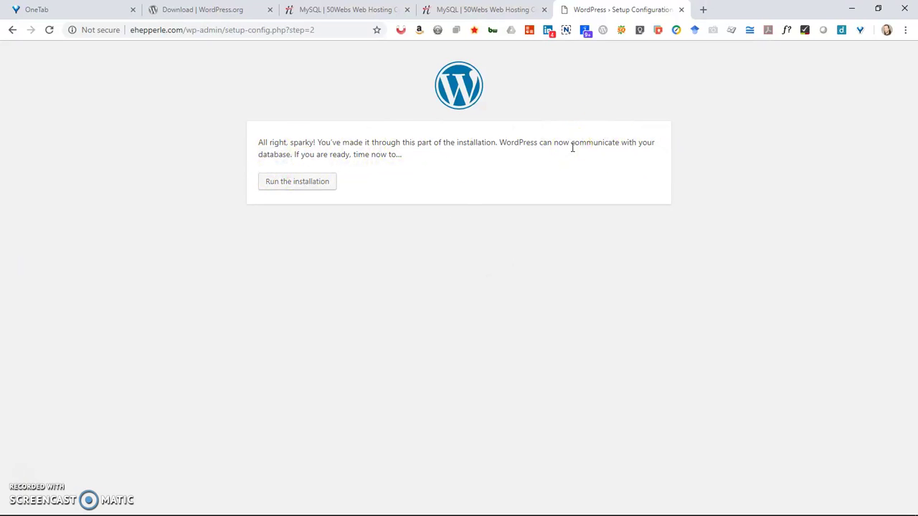
Run the installation and enter 'EHepperle.com' as the Site Title.
click(300, 187)
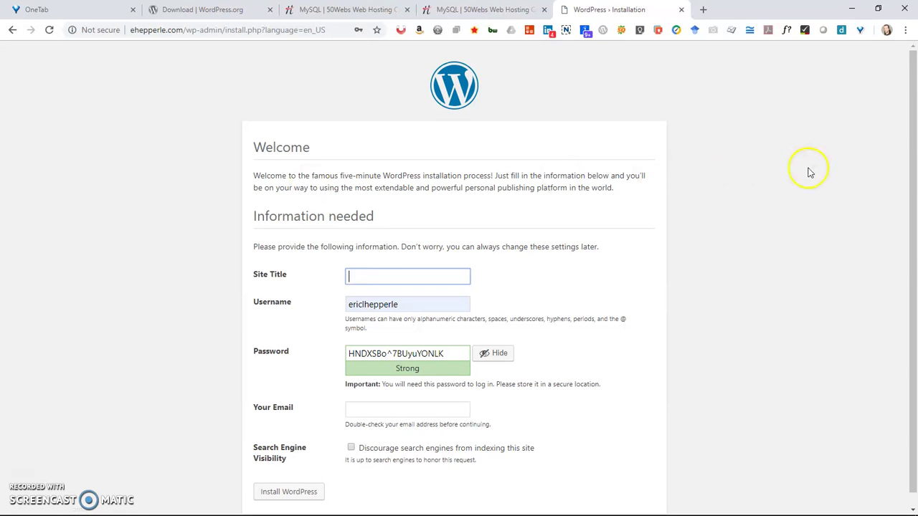
drag(913, 164, 916, 238)
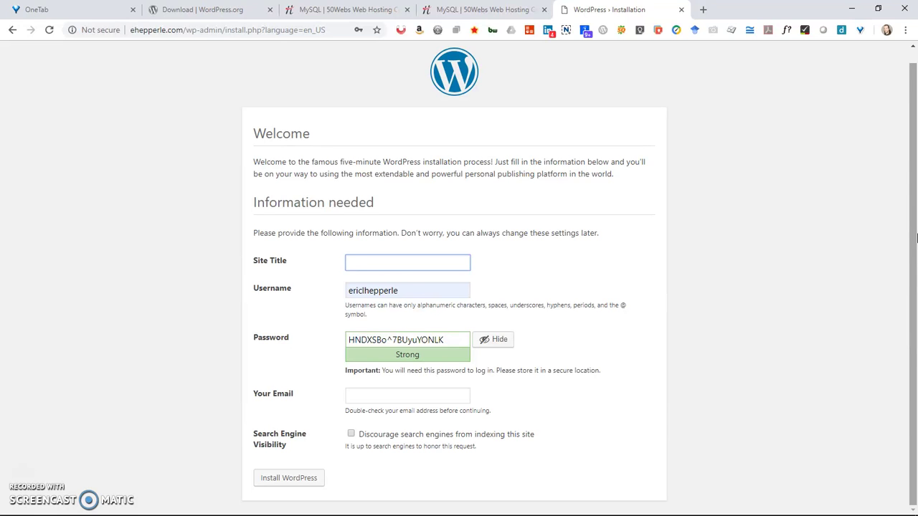
text(EHepperle.)
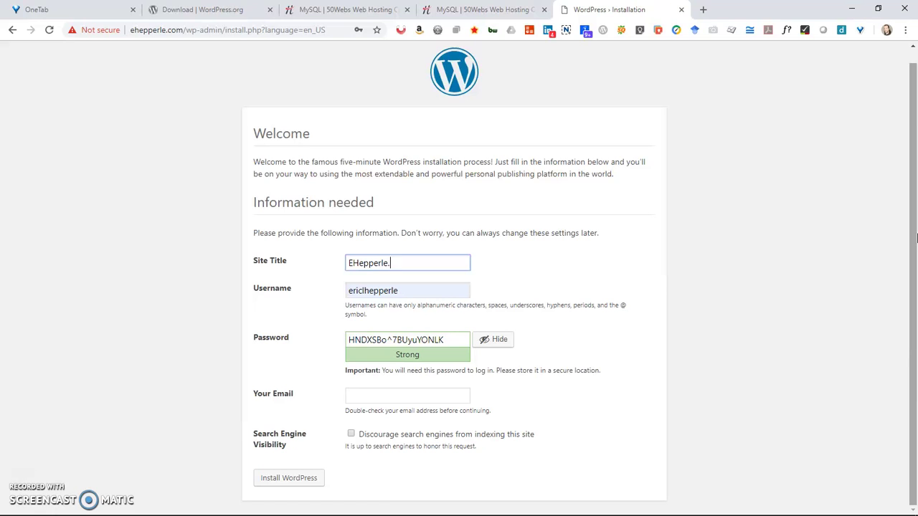
text(com)
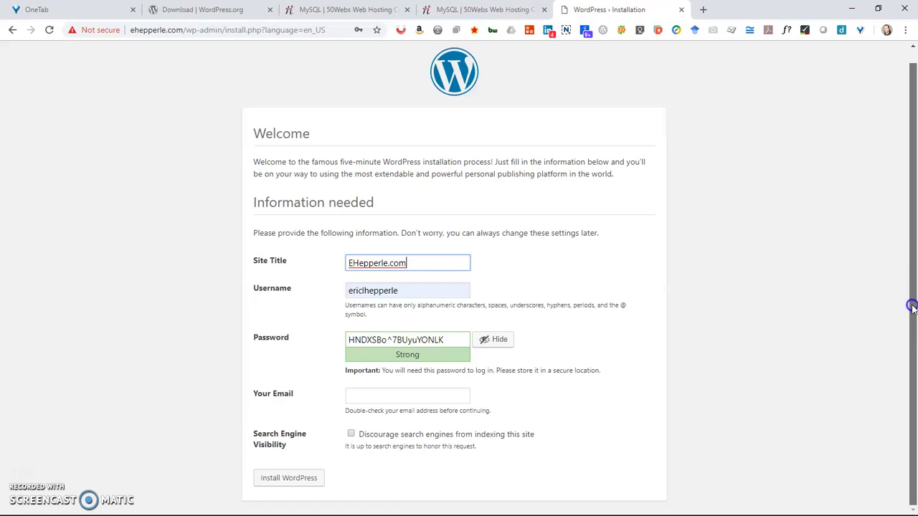
Replace the suggested password with the browser's saved admin password and confirm weak password use.
drag(443, 340, 269, 351)
key(BackSpace)
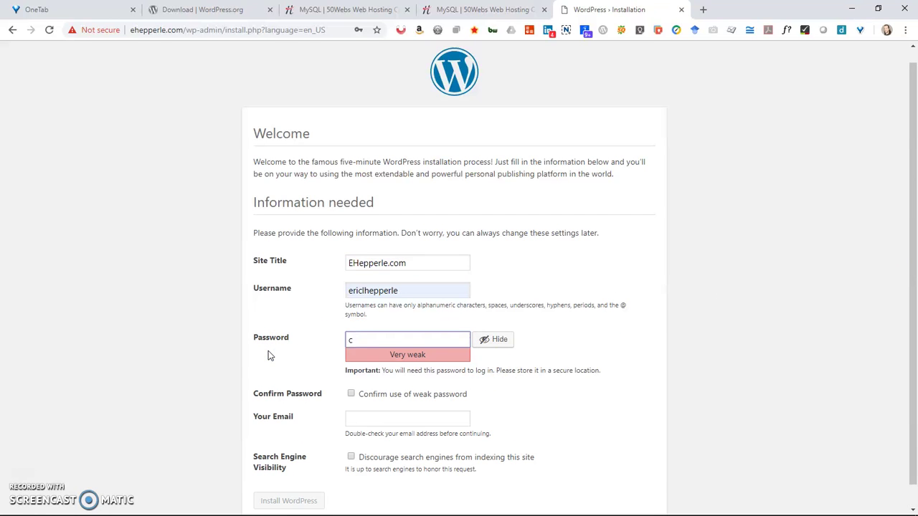
click(488, 339)
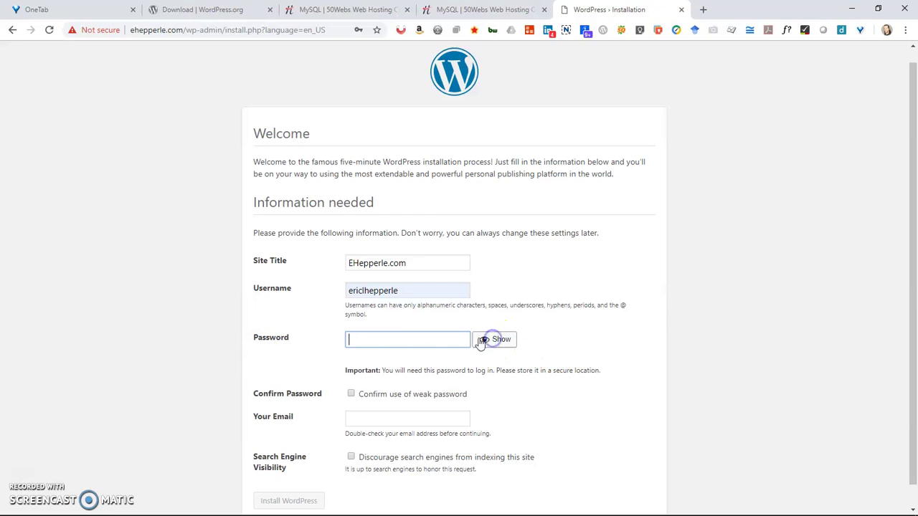
click(419, 339)
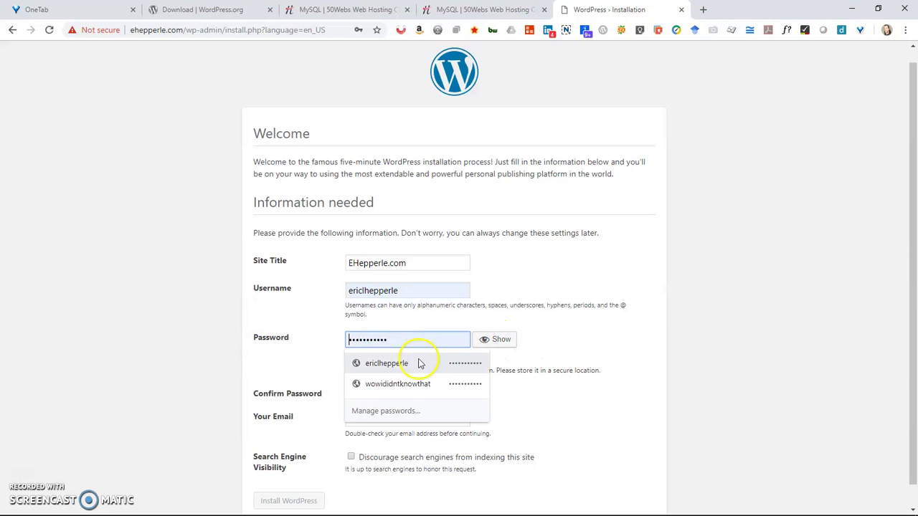
click(419, 362)
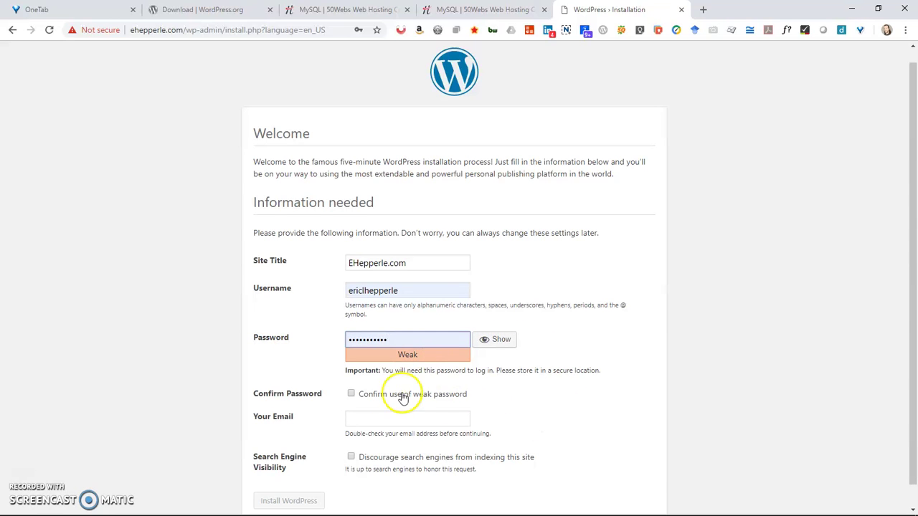
click(350, 395)
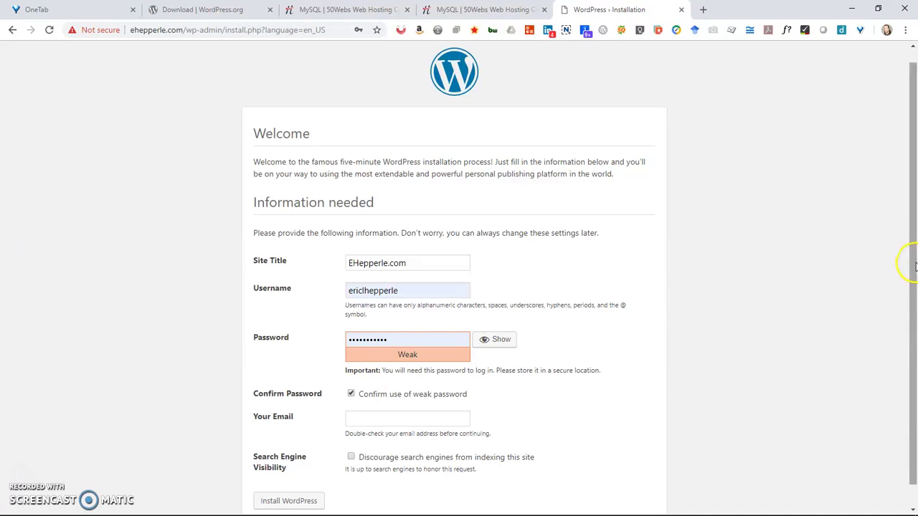
Enter the admin email address and tick Discourage search engines from indexing this site.
drag(911, 262, 914, 322)
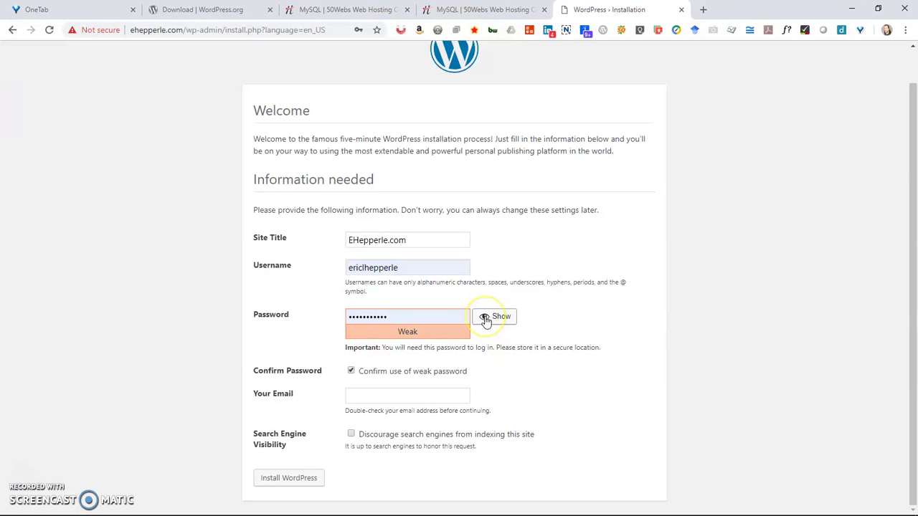
click(587, 398)
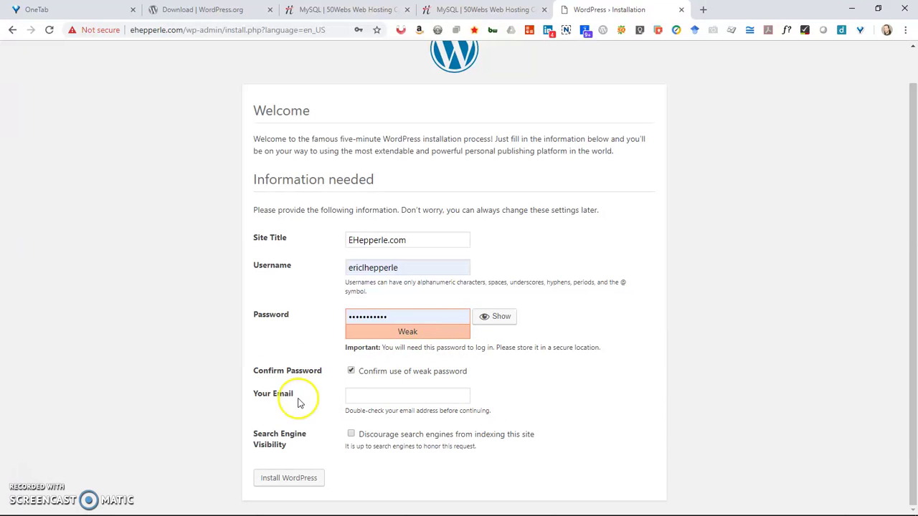
click(379, 398)
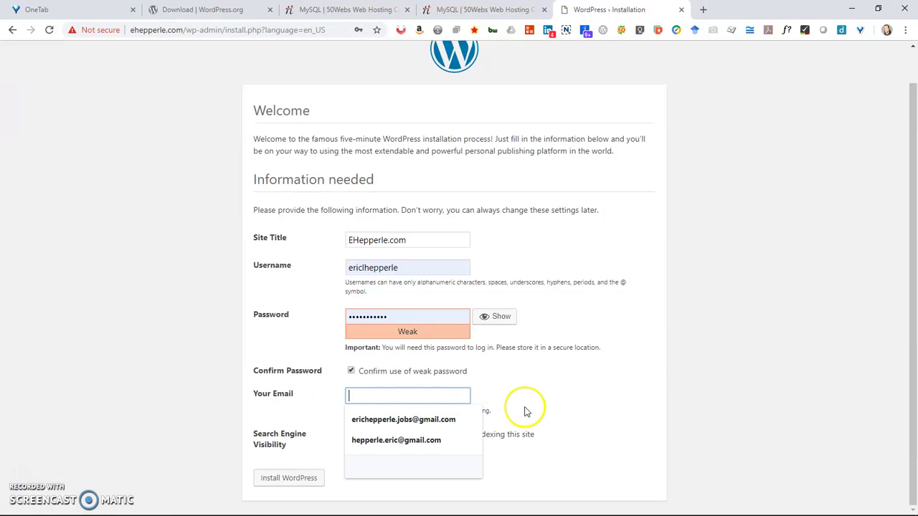
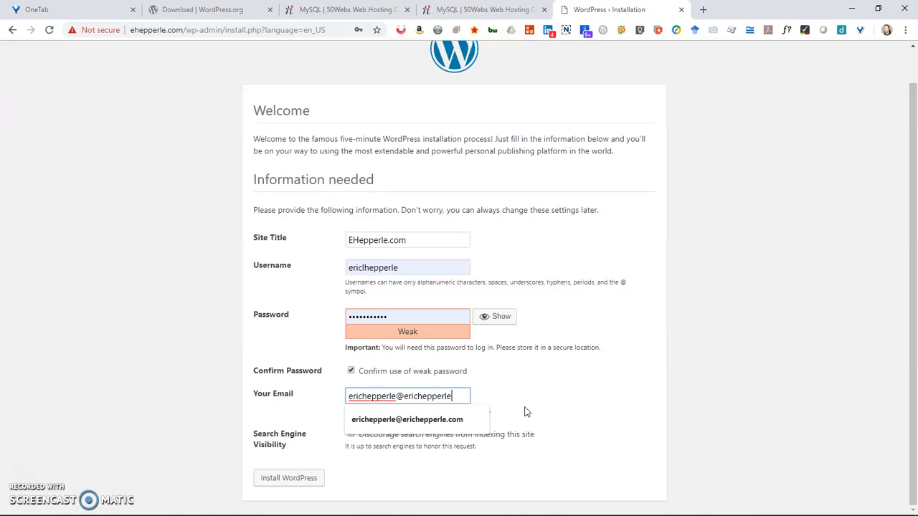
click(512, 403)
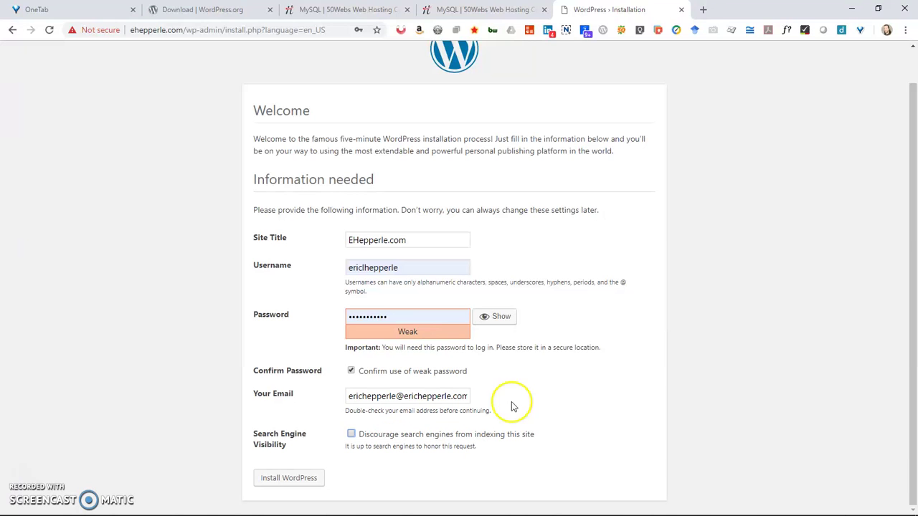
click(355, 433)
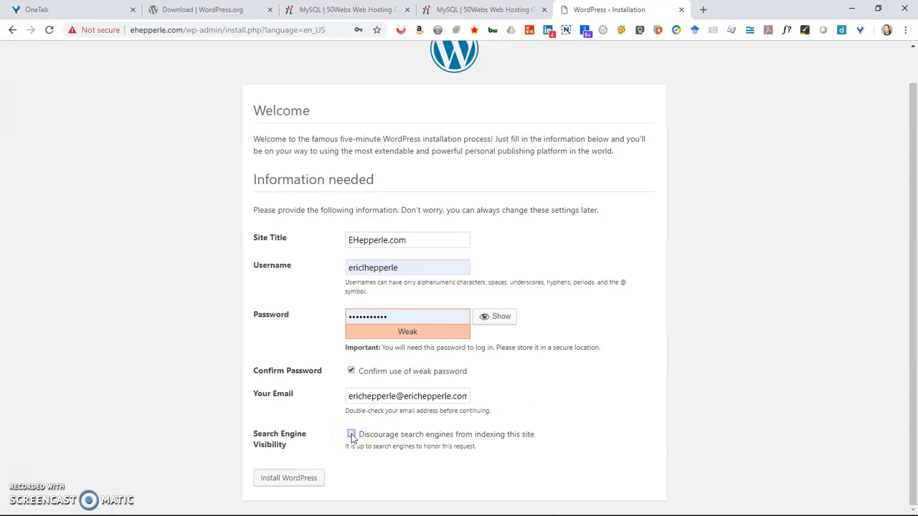
click(351, 434)
Submit the installation and go to the login page with the admin credentials autofilled.
click(311, 476)
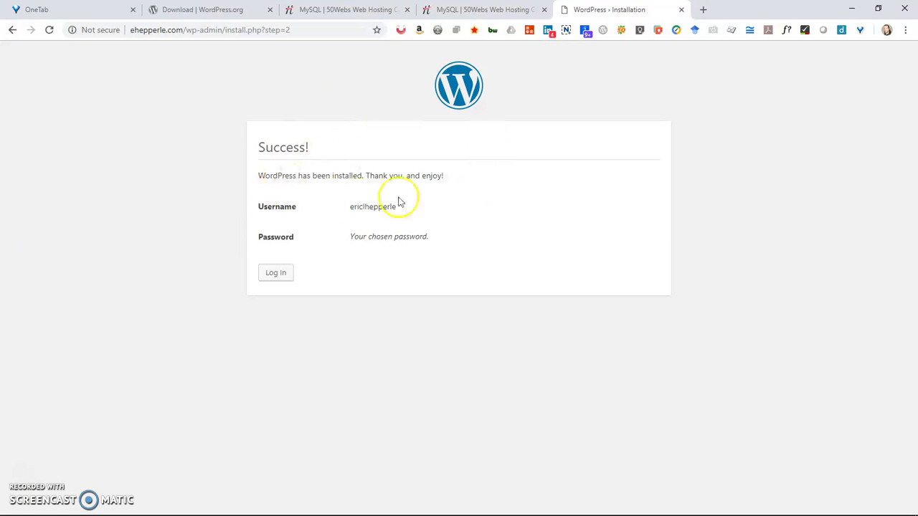
click(273, 280)
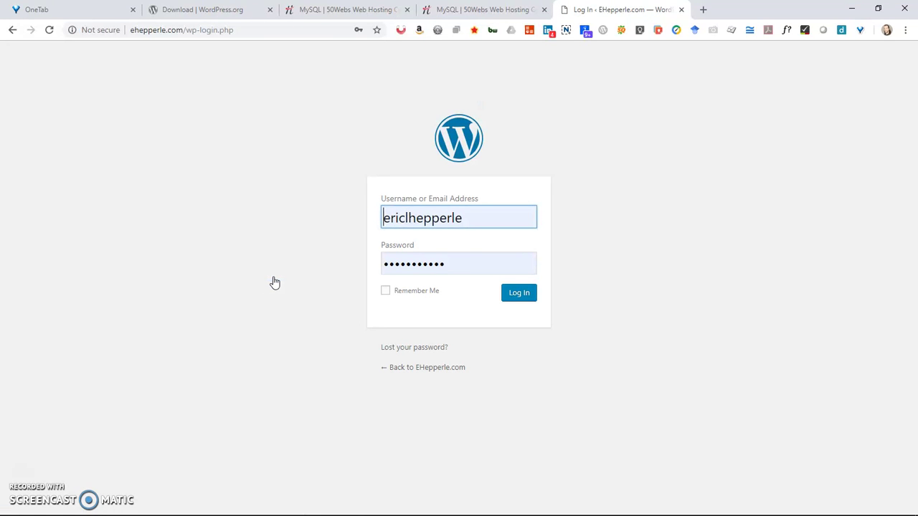
click(430, 235)
Tick Remember Me and log in to the EHepperle.com Dashboard.
click(386, 293)
click(527, 294)
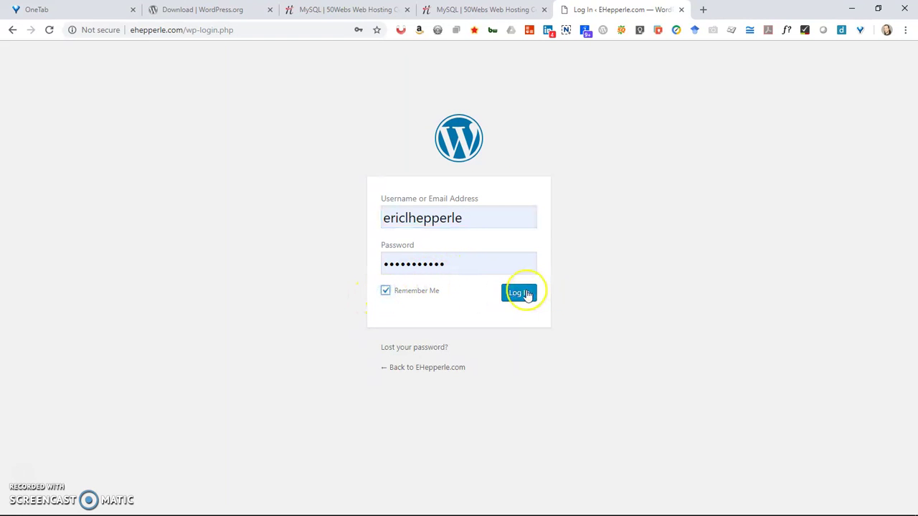
click(528, 294)
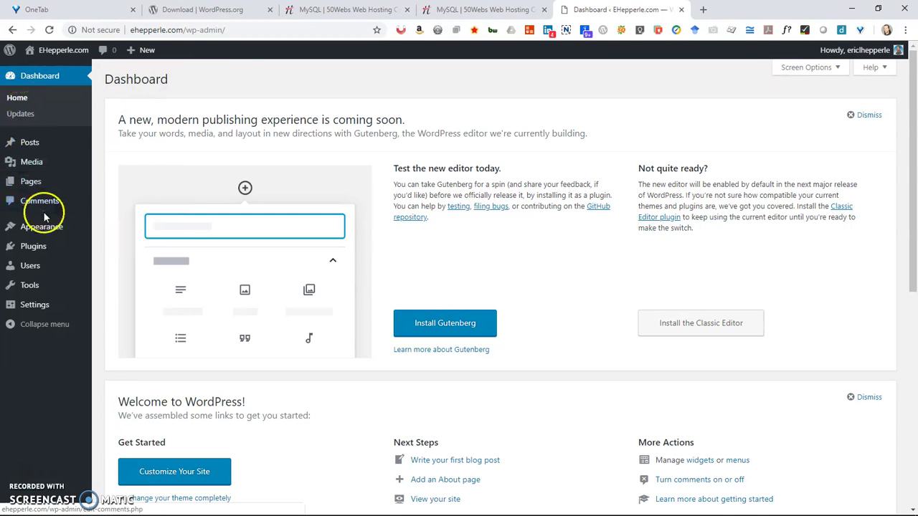
In Settings > General, replace the default tagline with one about building and testing websites.
mouse_move(14, 307)
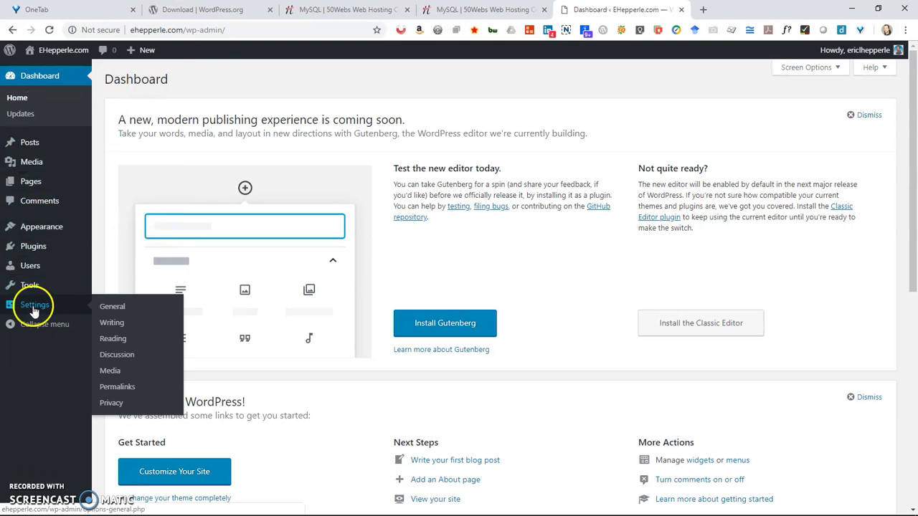
click(110, 308)
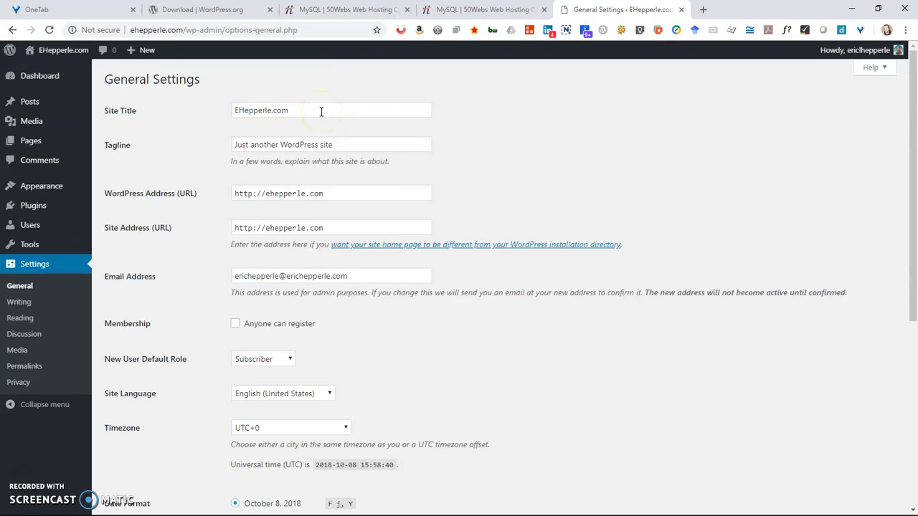
drag(355, 143, 169, 149)
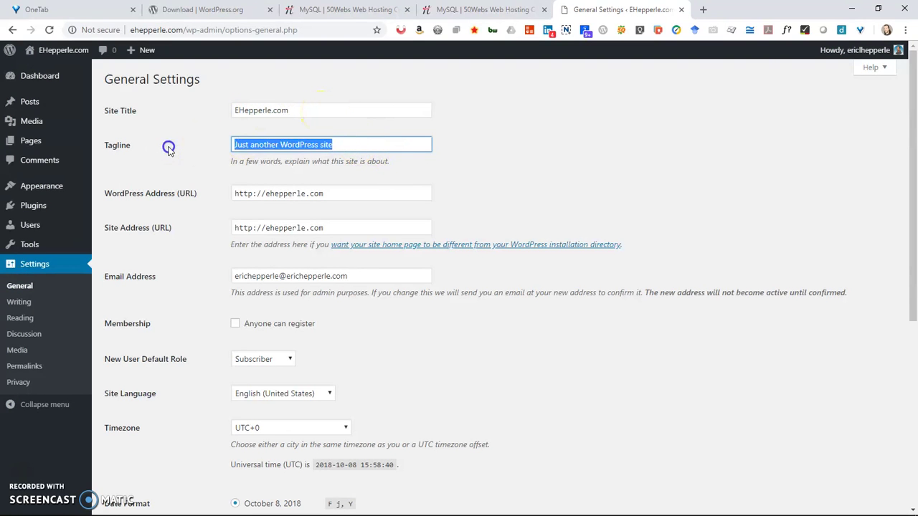
text(J)
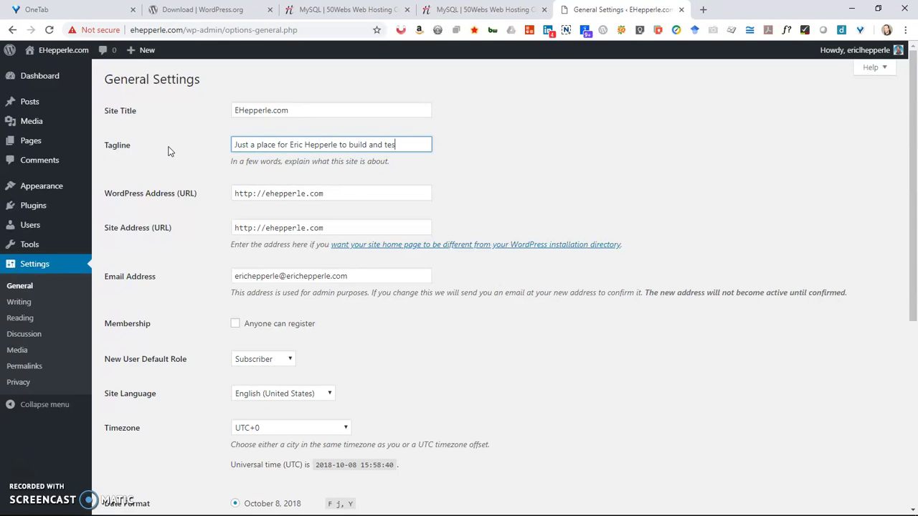
text(tes)
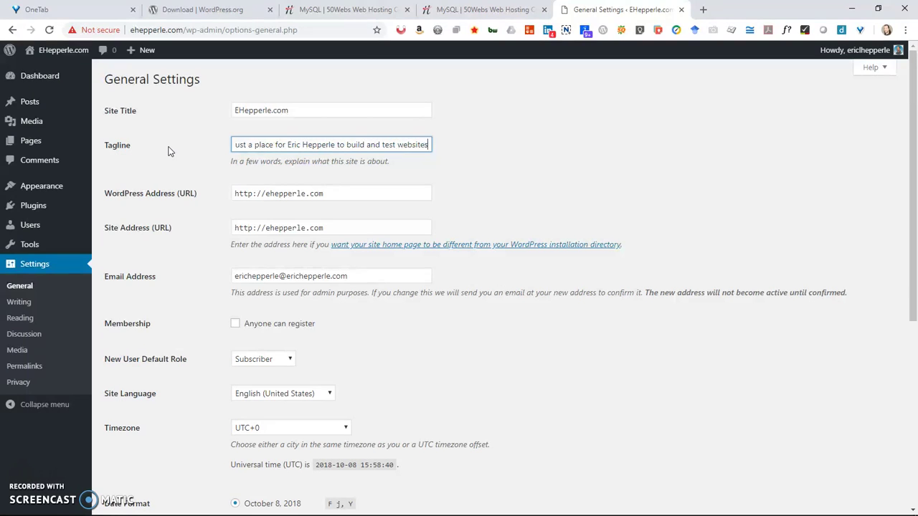
text(.)
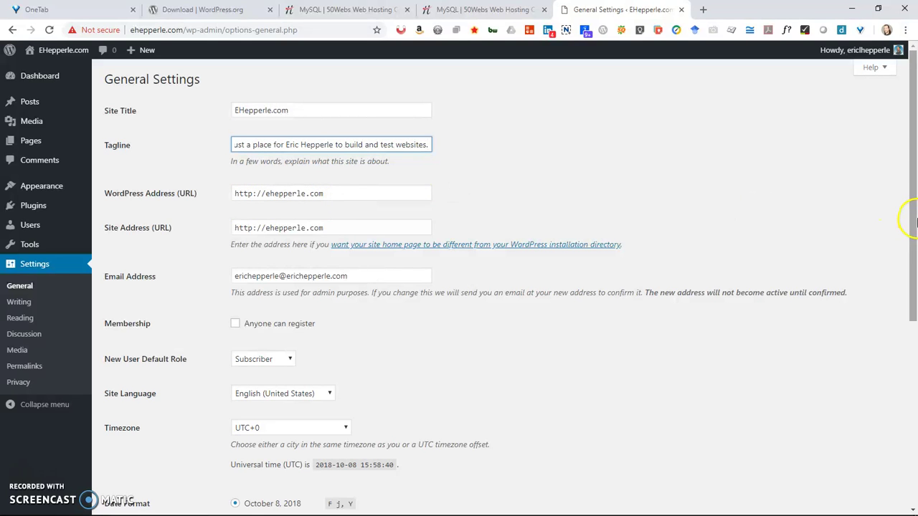
drag(912, 215, 914, 433)
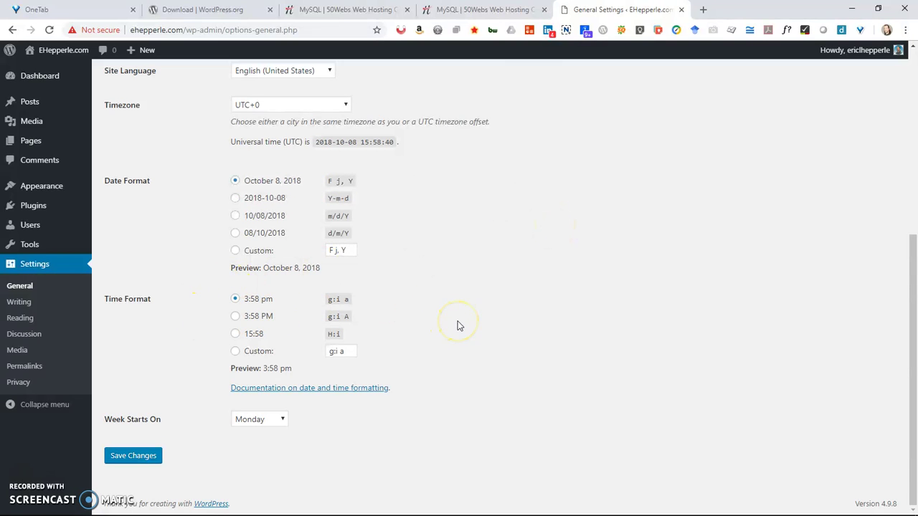
Pick Chicago from the Timezone list and save the General Settings with the new tagline.
mouse_move(567, 512)
click(344, 107)
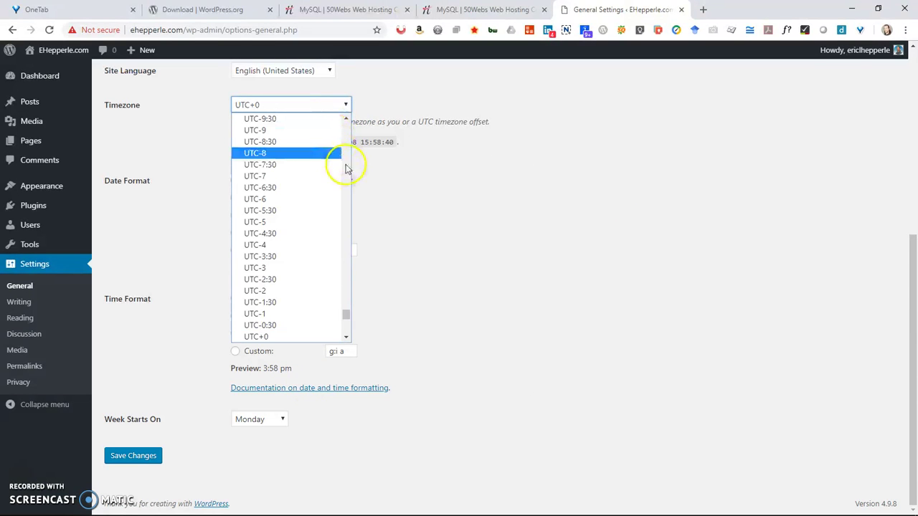
scroll(347, 144, up, 3)
scroll(347, 143, up, 15)
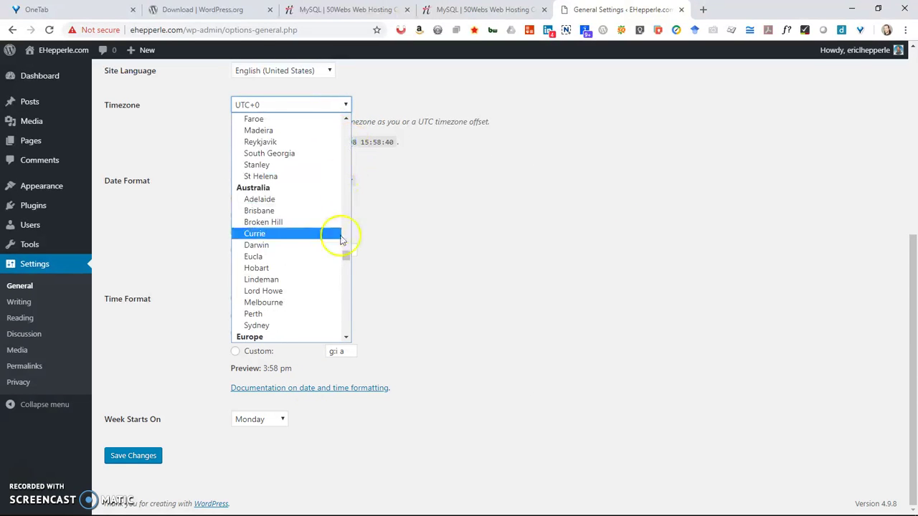
drag(347, 253, 350, 192)
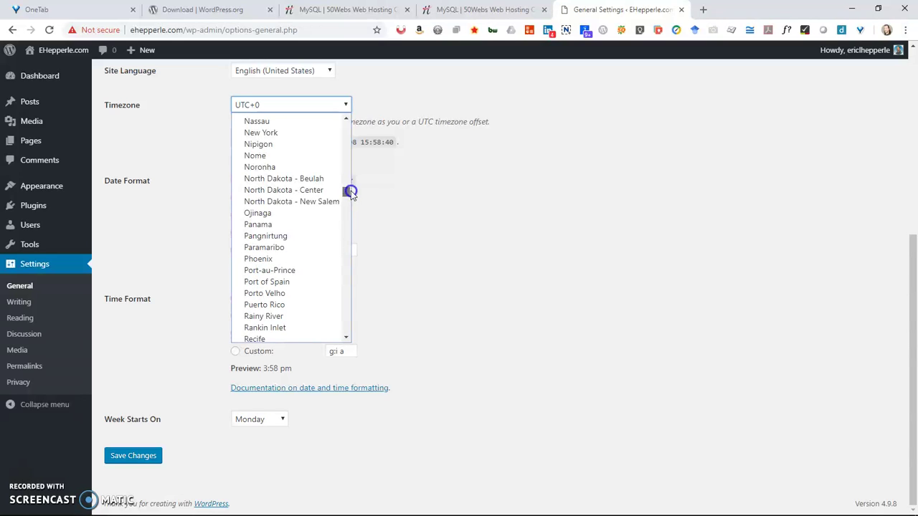
click(345, 120)
click(345, 121)
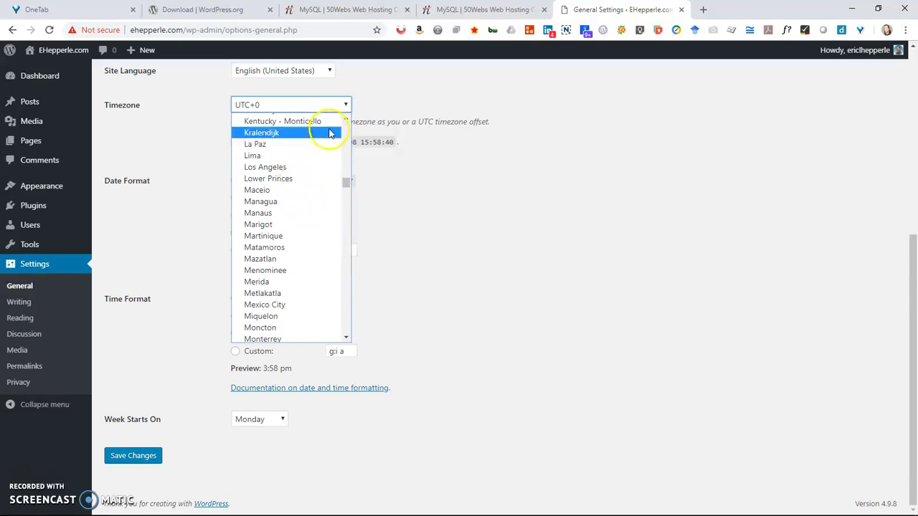
click(345, 120)
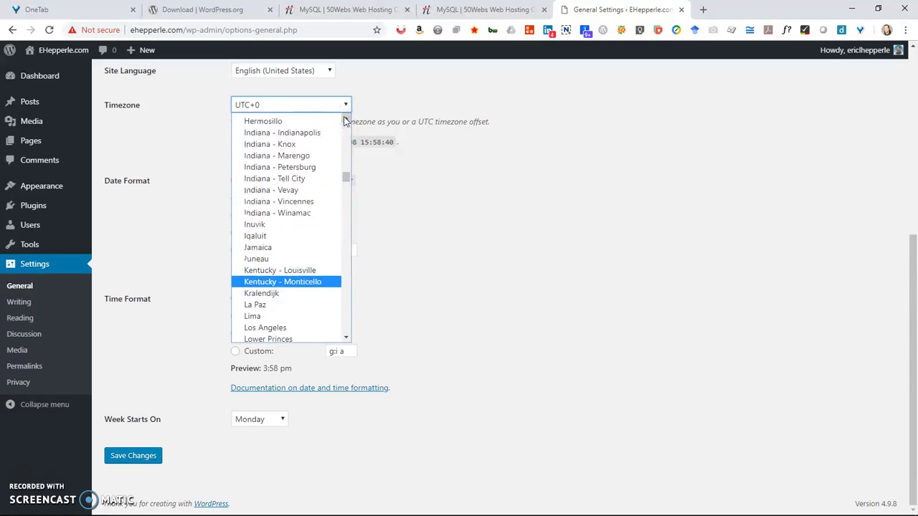
click(345, 119)
click(344, 119)
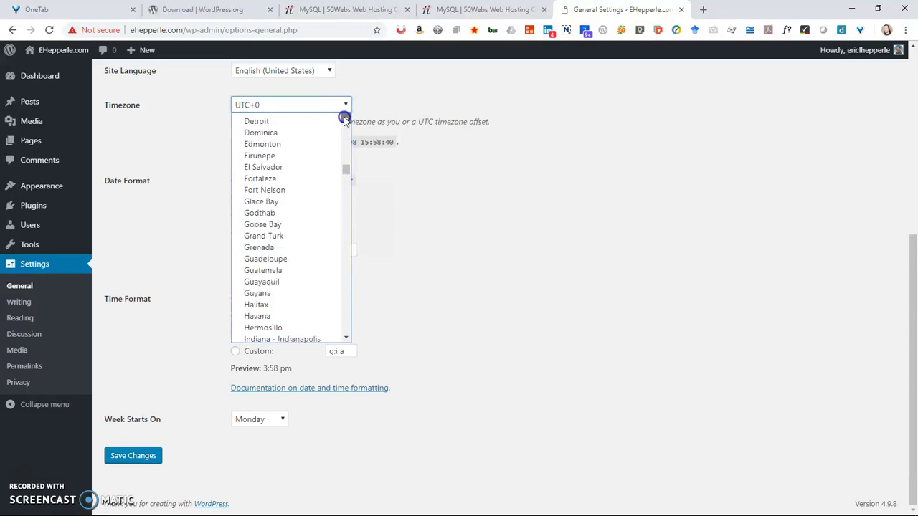
click(345, 120)
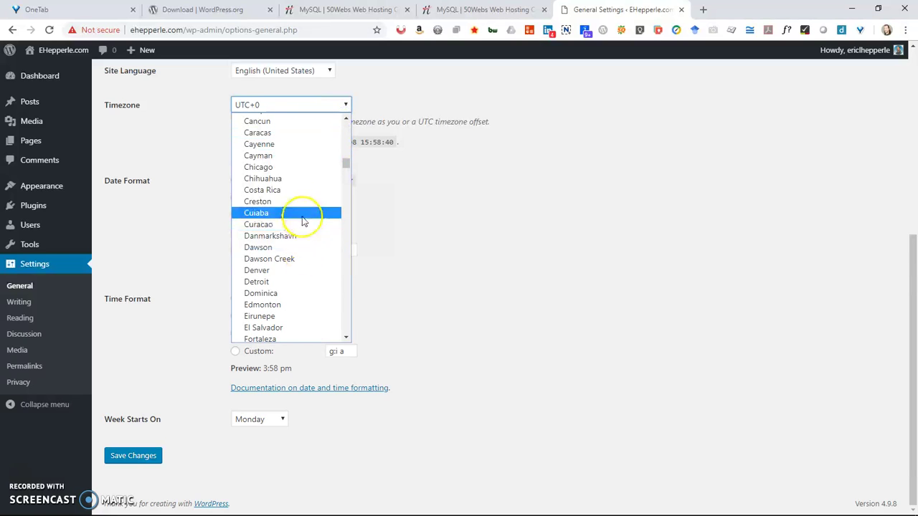
click(297, 167)
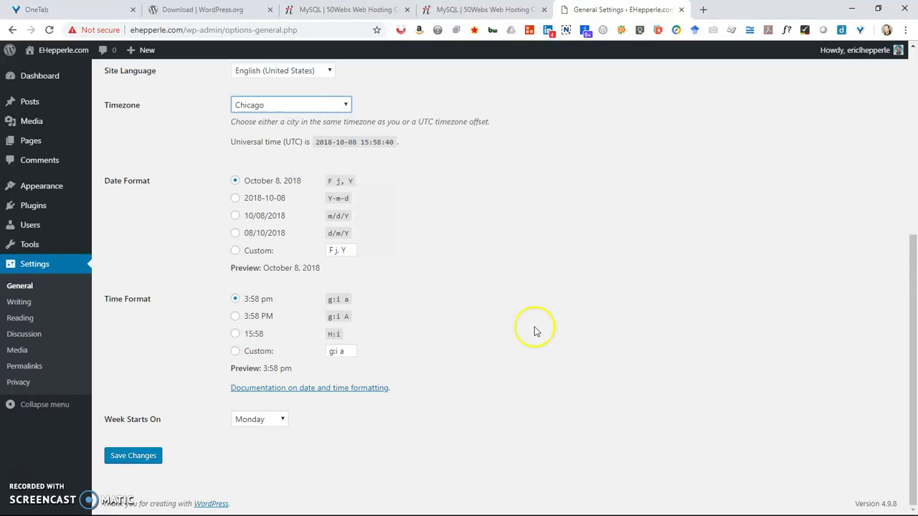
click(124, 457)
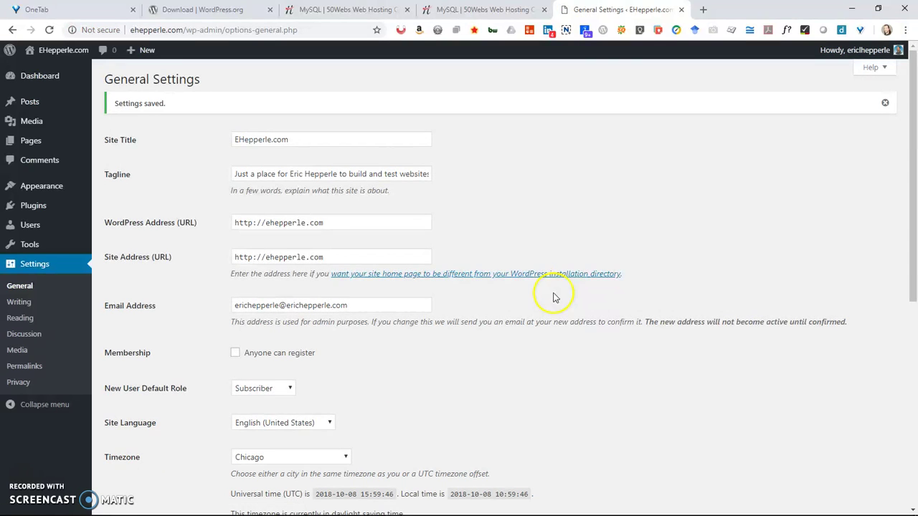
click(616, 255)
Load ehepperle.com in another Chrome window to view the live title and new tagline.
key(alt+Tab)
key(alt+Tab)
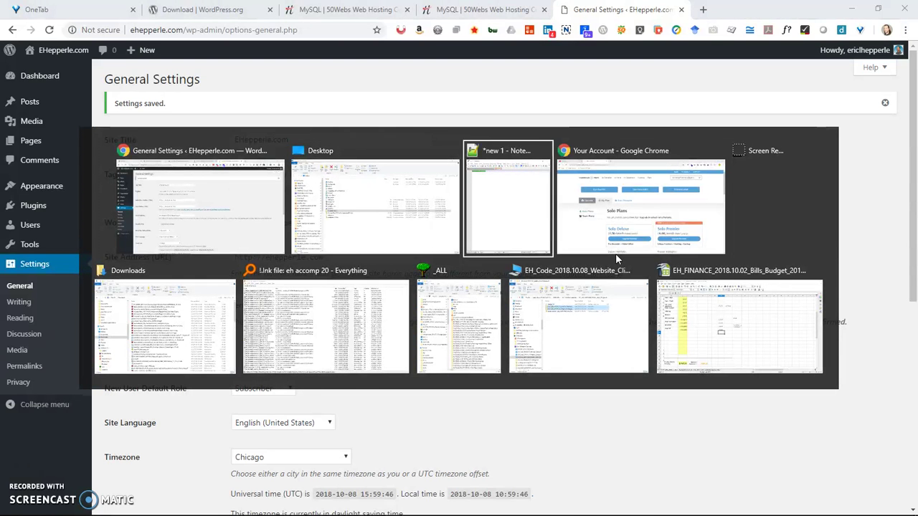
key(alt+Tab)
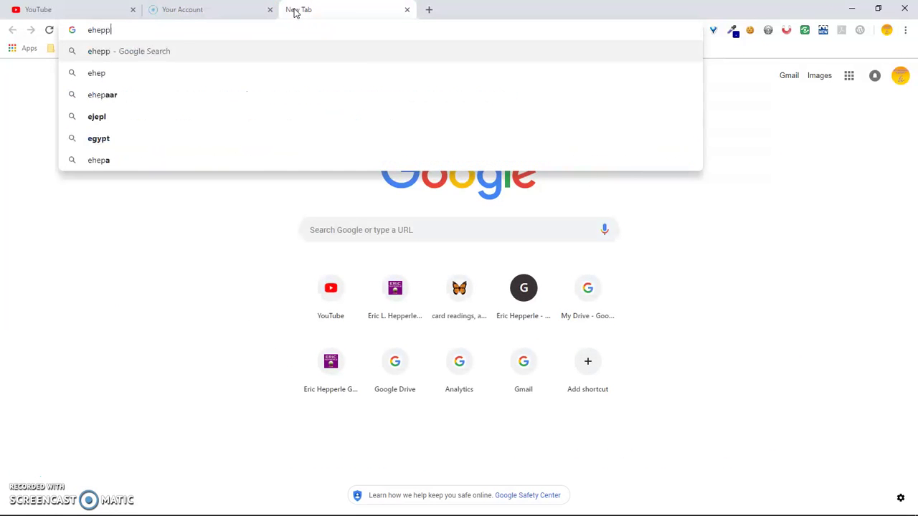
text(com)
key(Return)
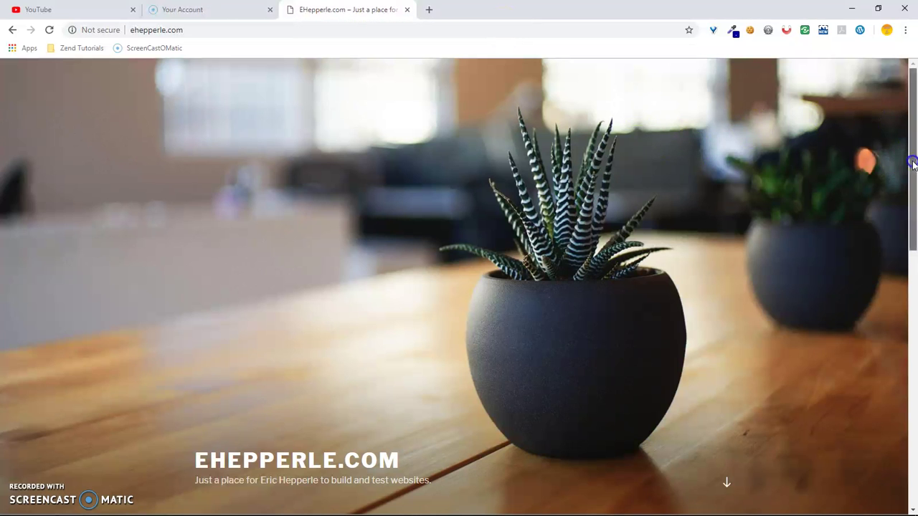
drag(913, 163, 912, 100)
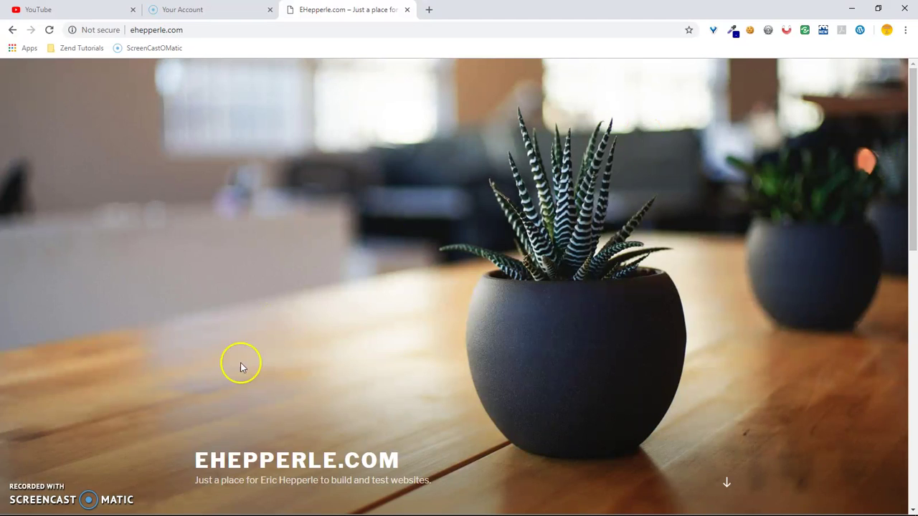